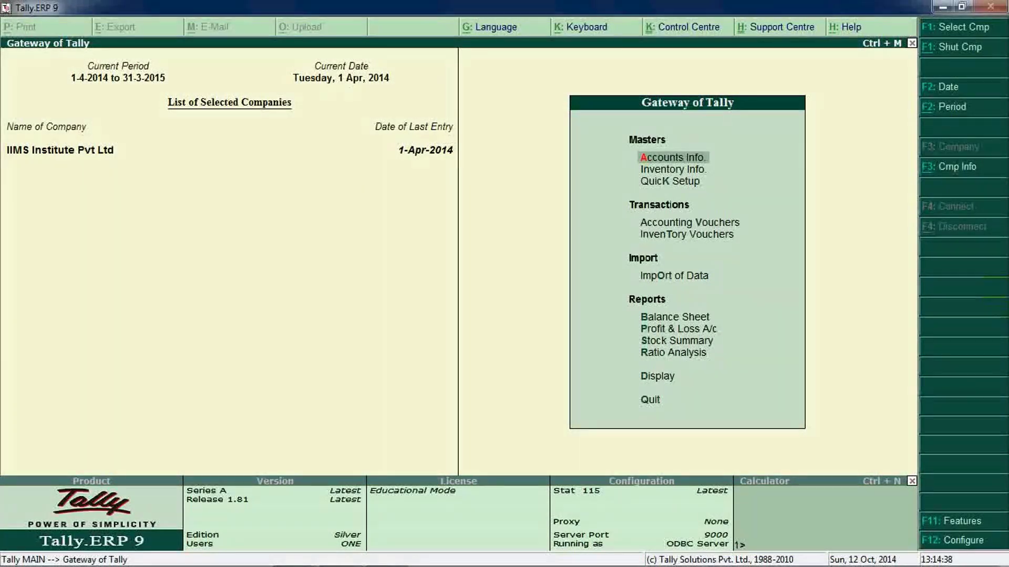
# Create a single stock group named Lights under Primary, leaving item quantities not addable.
pyautogui.press('Down')
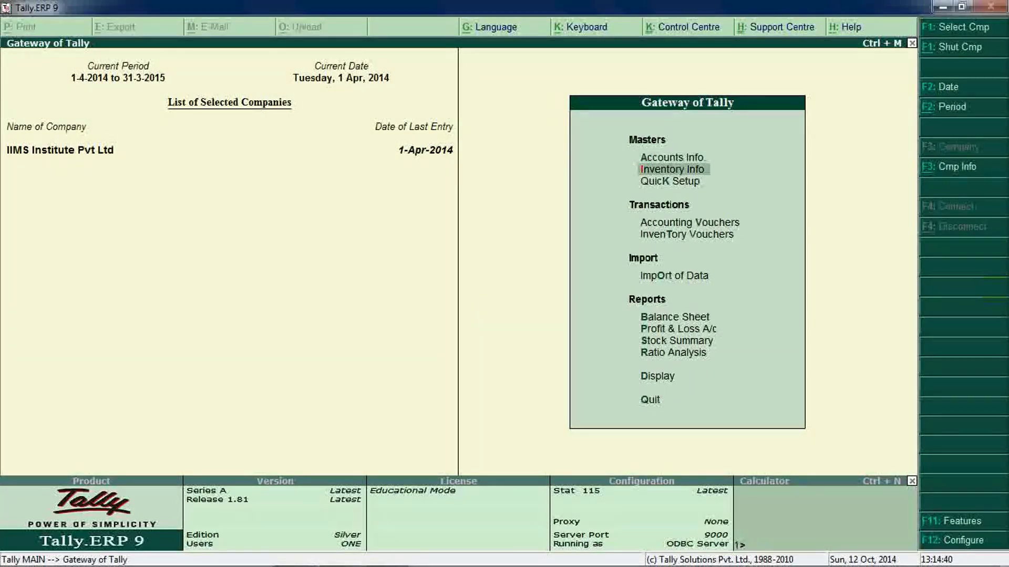
pyautogui.press('Return')
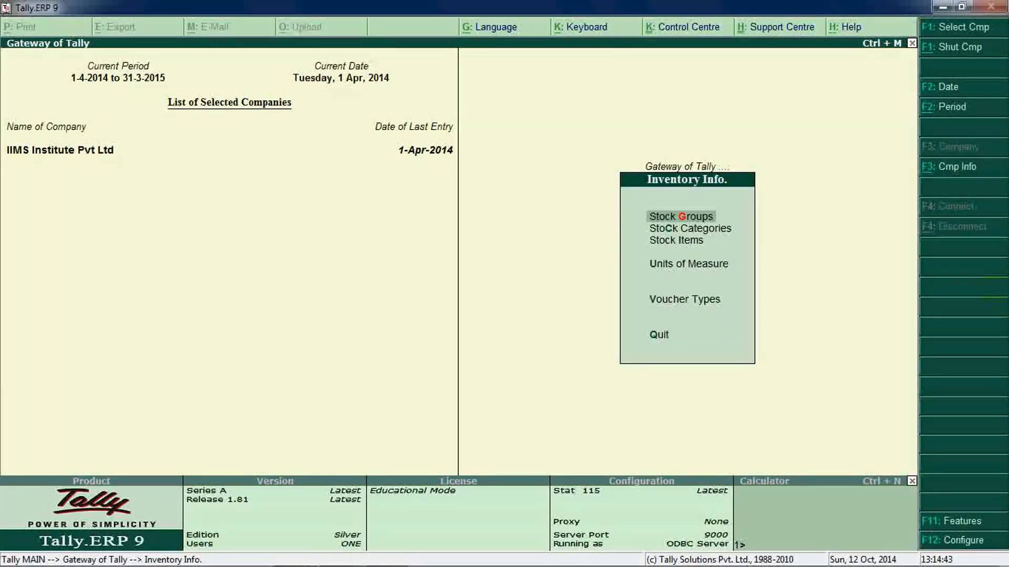
pyautogui.press('Return')
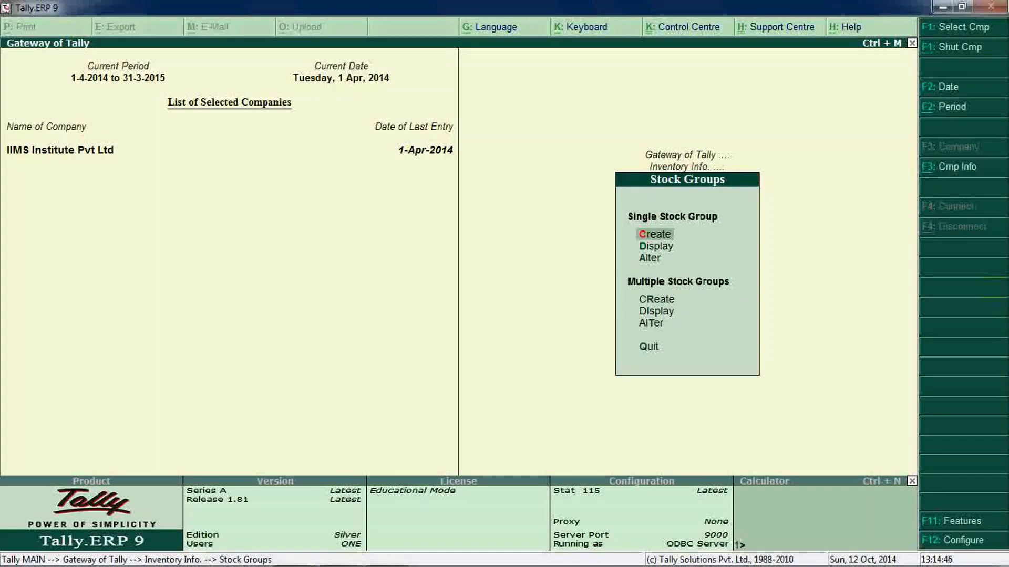
pyautogui.press('Return')
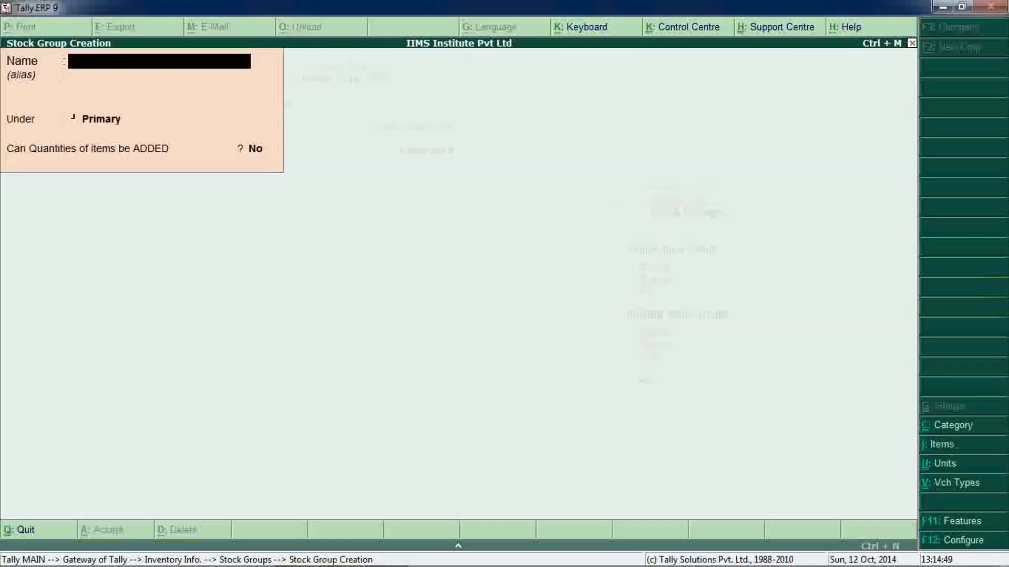
pyautogui.write('LI')
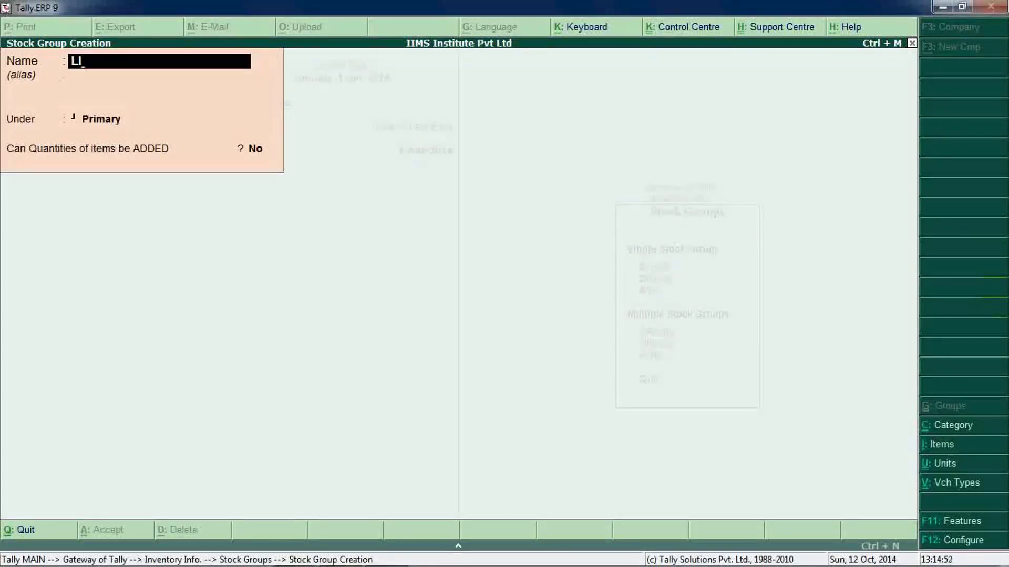
pyautogui.press('BackSpace')
pyautogui.write('igh')
pyautogui.press('Return')
pyautogui.press('Return')
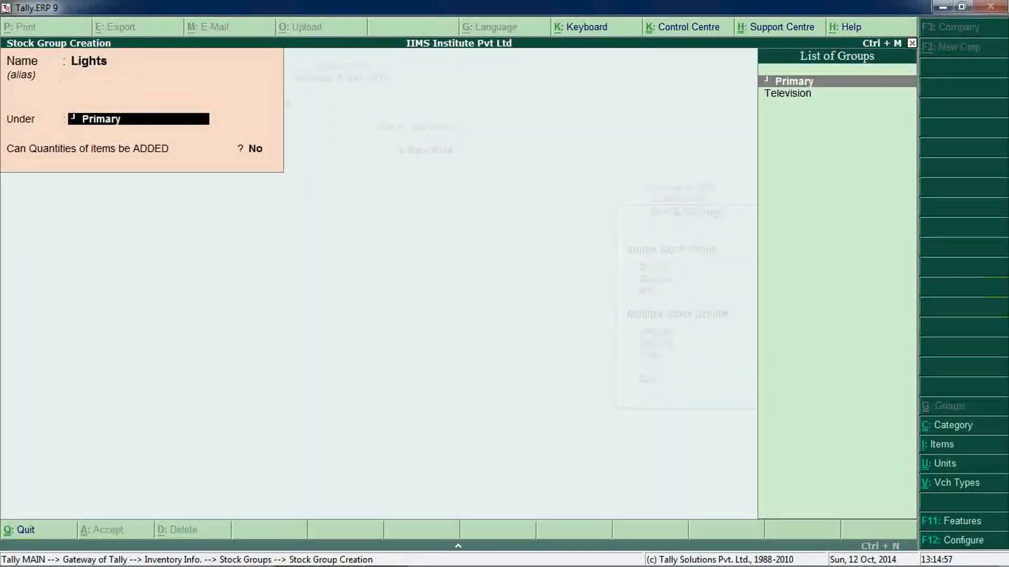
pyautogui.press('Return')
pyautogui.press('Return')
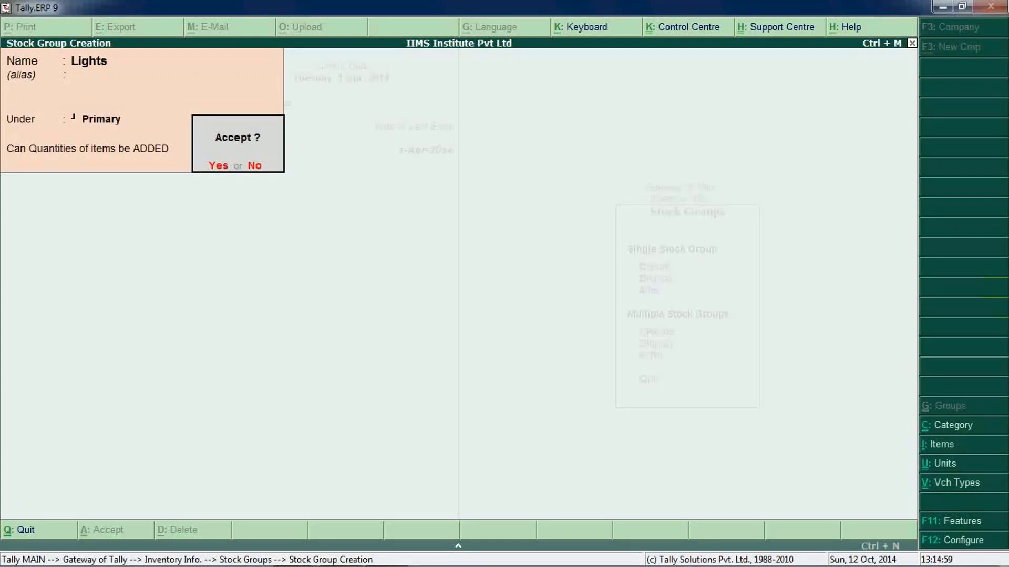
pyautogui.press('Return')
pyautogui.press('Escape')
pyautogui.press('Return')
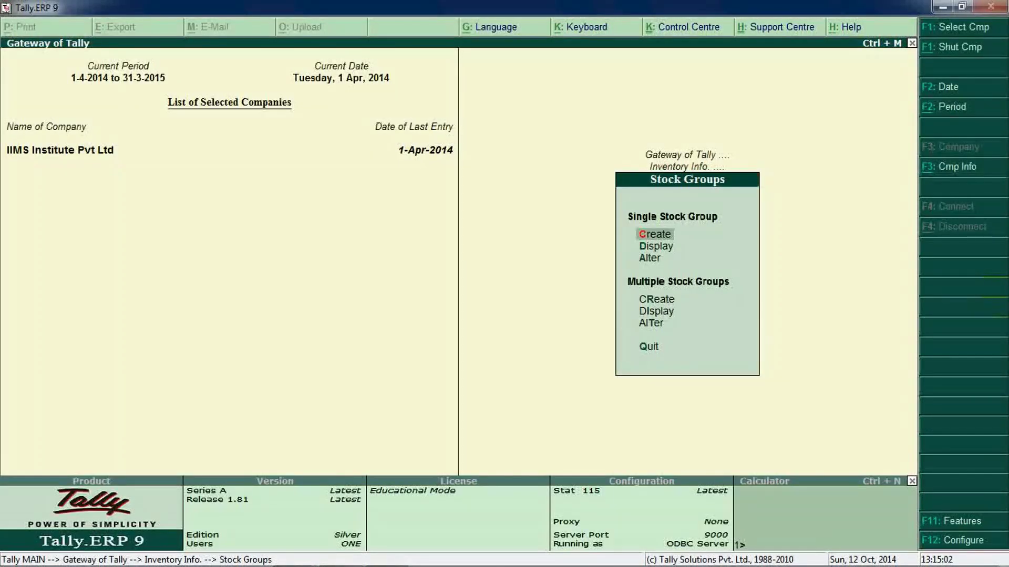
pyautogui.press('Escape')
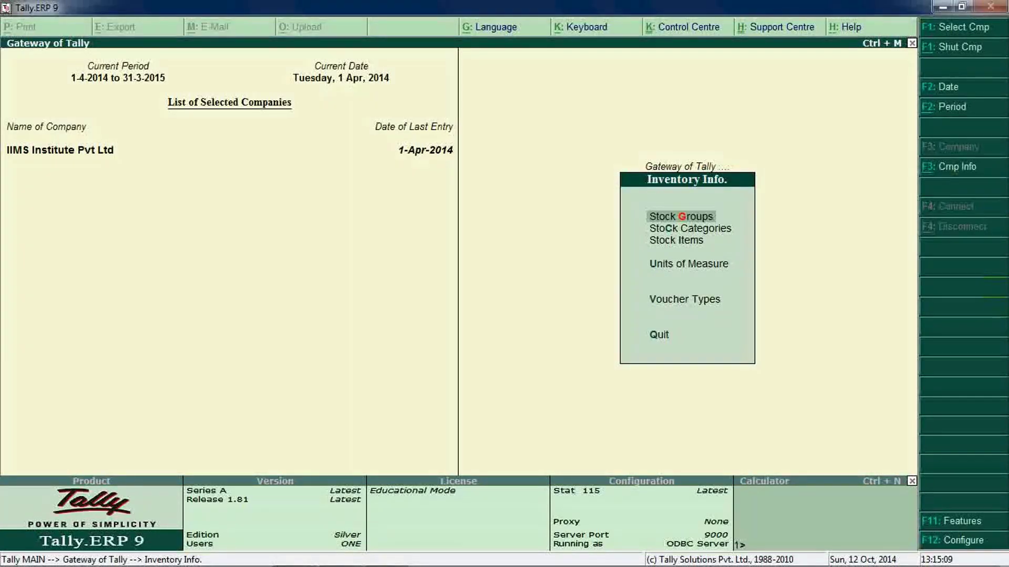
# Start creating multiple stock categories under All Items and add CFL under Primary as the first entry.
pyautogui.press('Down')
pyautogui.press('Return')
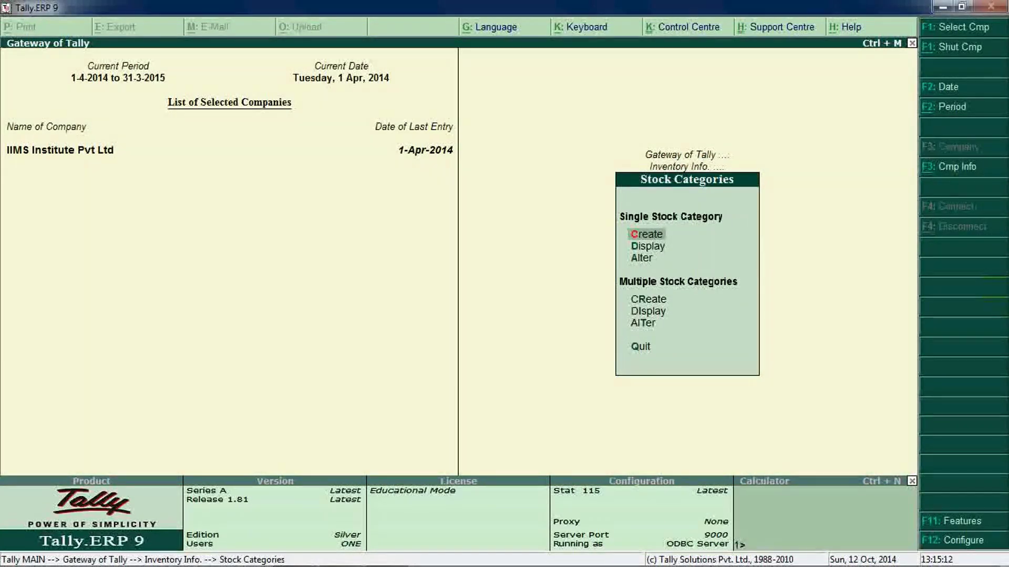
pyautogui.press('Down')
pyautogui.press('Down')
pyautogui.press('Down')
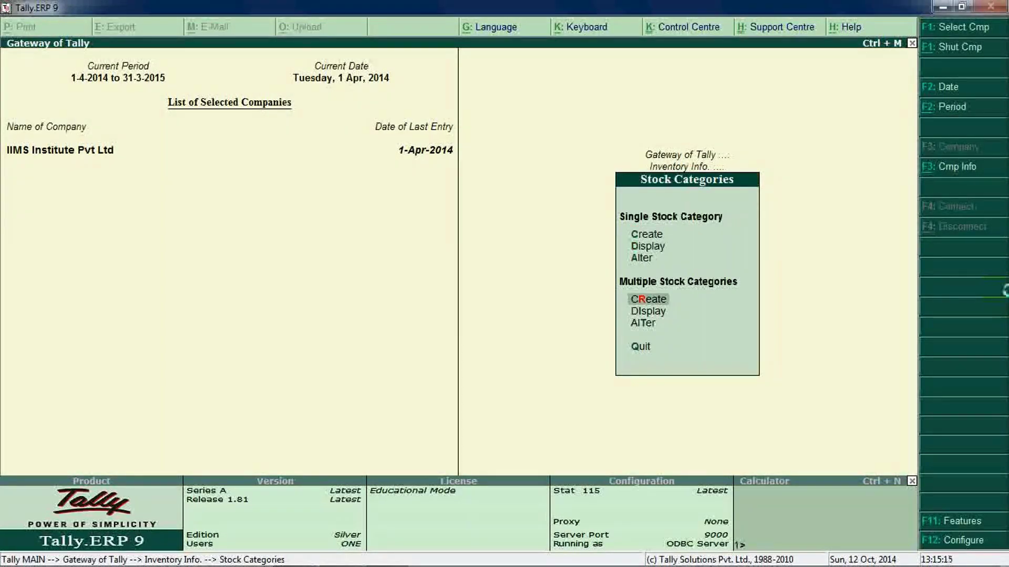
pyautogui.press('Return')
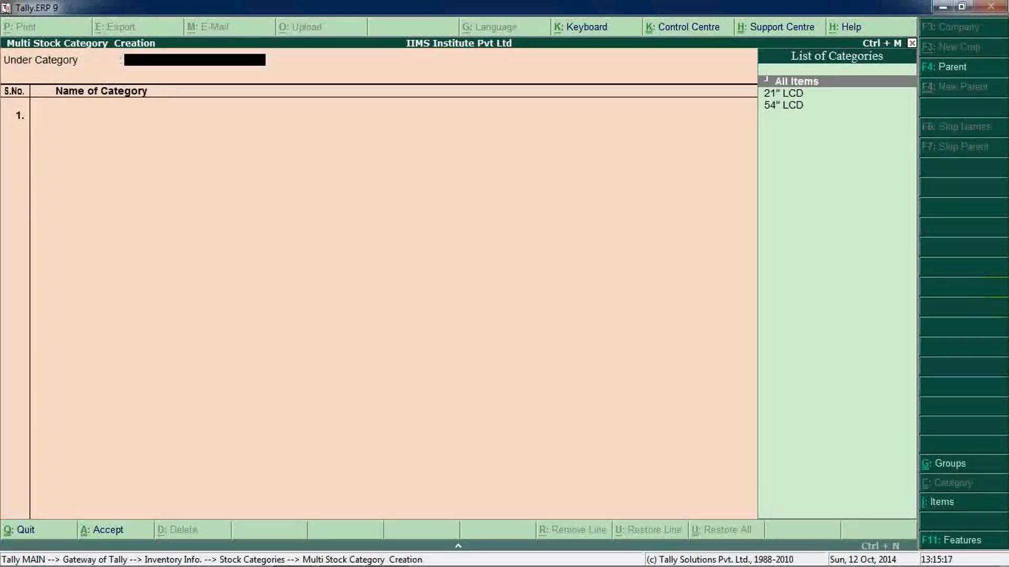
pyautogui.press('Return')
pyautogui.write('CF')
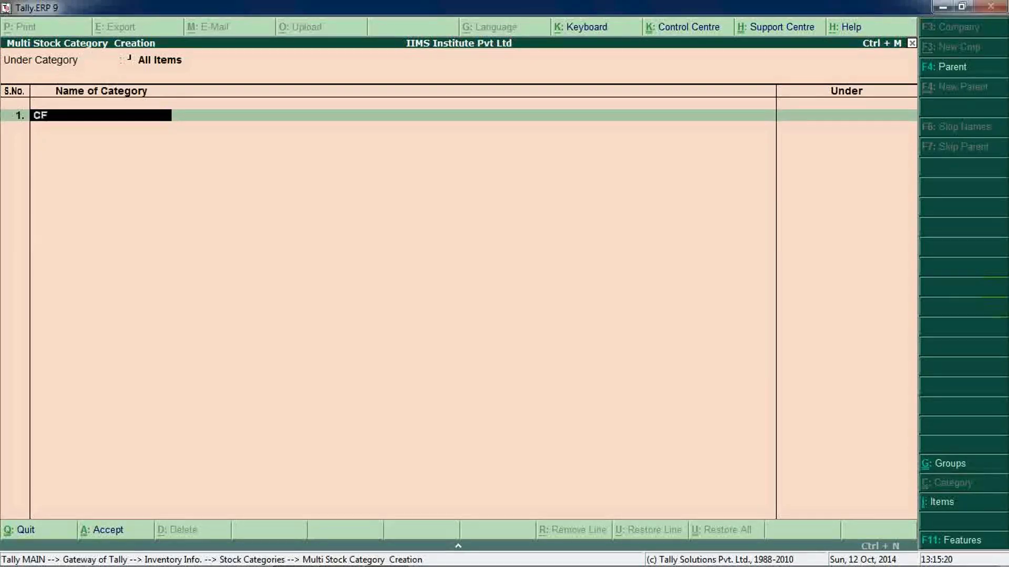
pyautogui.write('L')
pyautogui.press('Return')
pyautogui.press('Return')
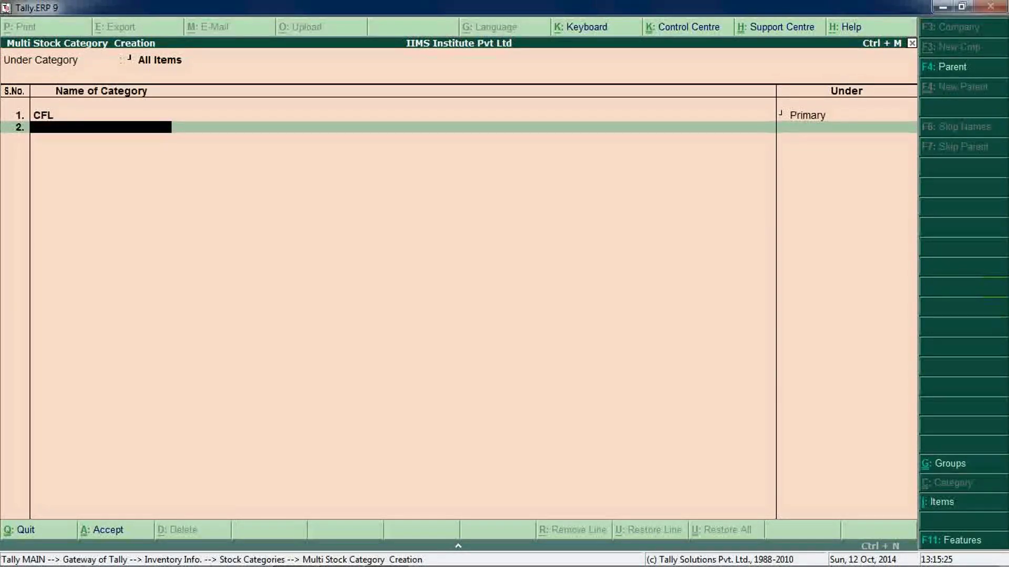
# Add Bulb and Tube Light under Primary to the category list and save the stock categories.
pyautogui.press('Return')
pyautogui.press('Return')
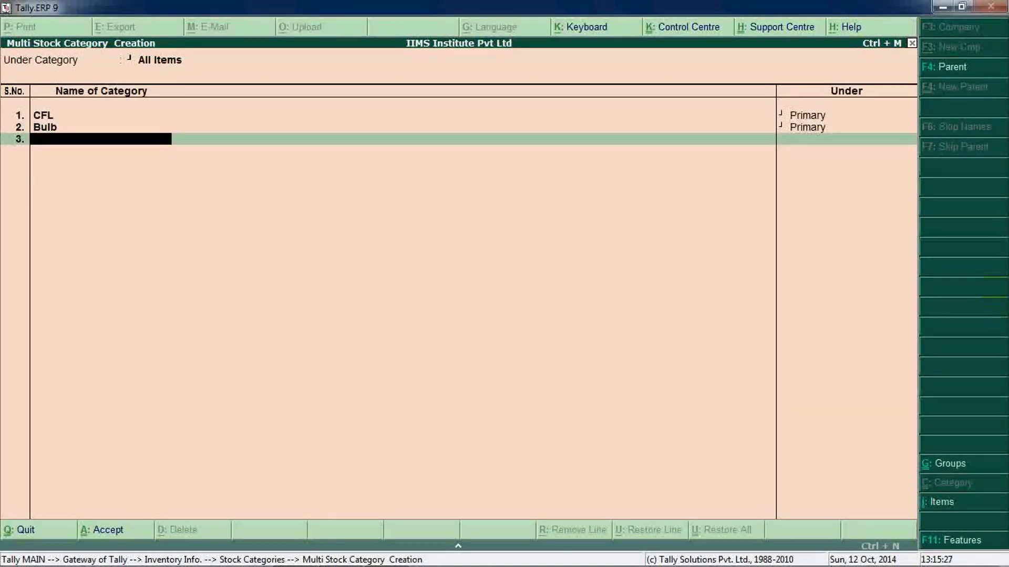
pyautogui.write('Tu')
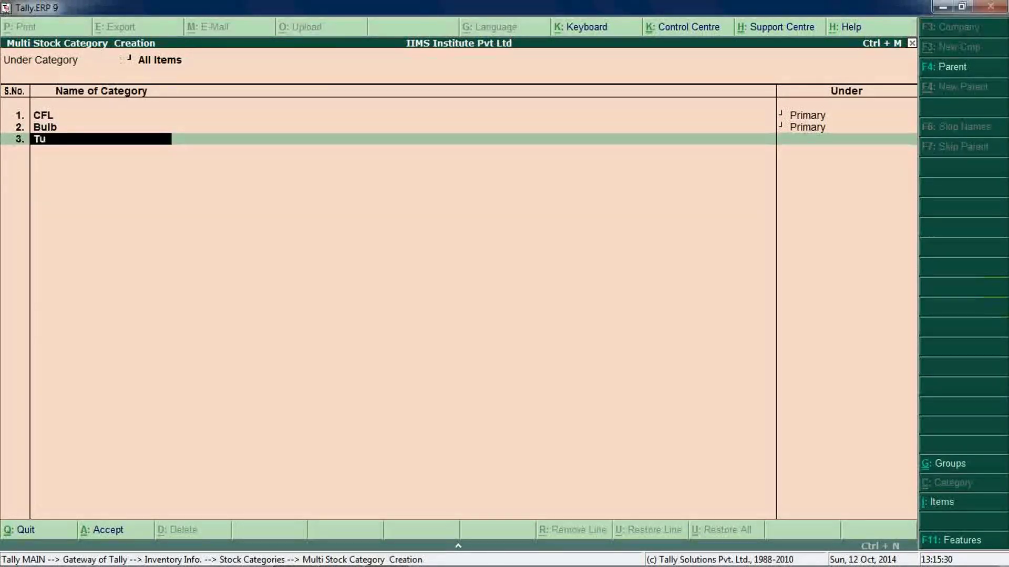
pyautogui.write('be Light')
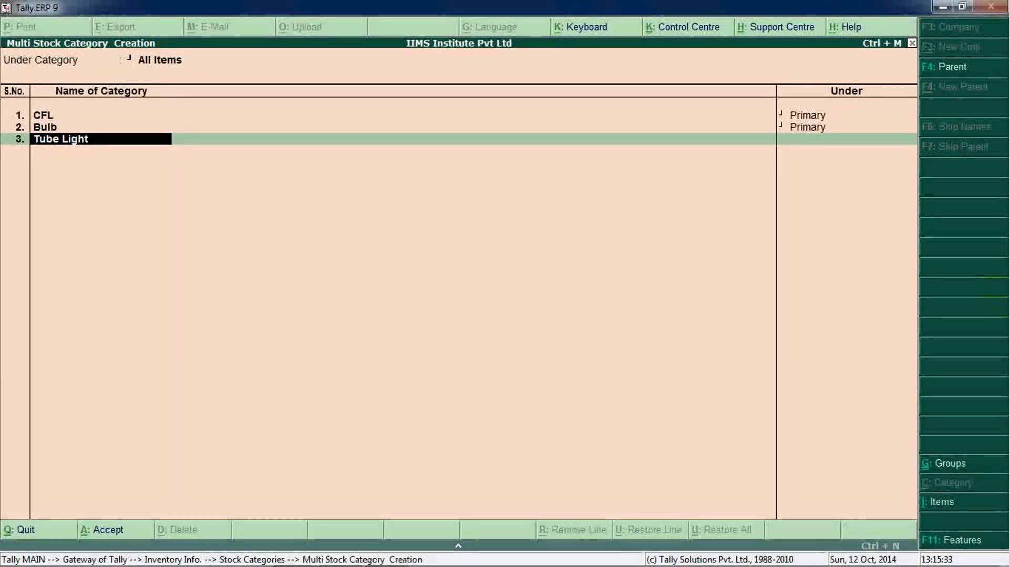
pyautogui.press('Return')
pyautogui.press('Return')
pyautogui.press('Return')
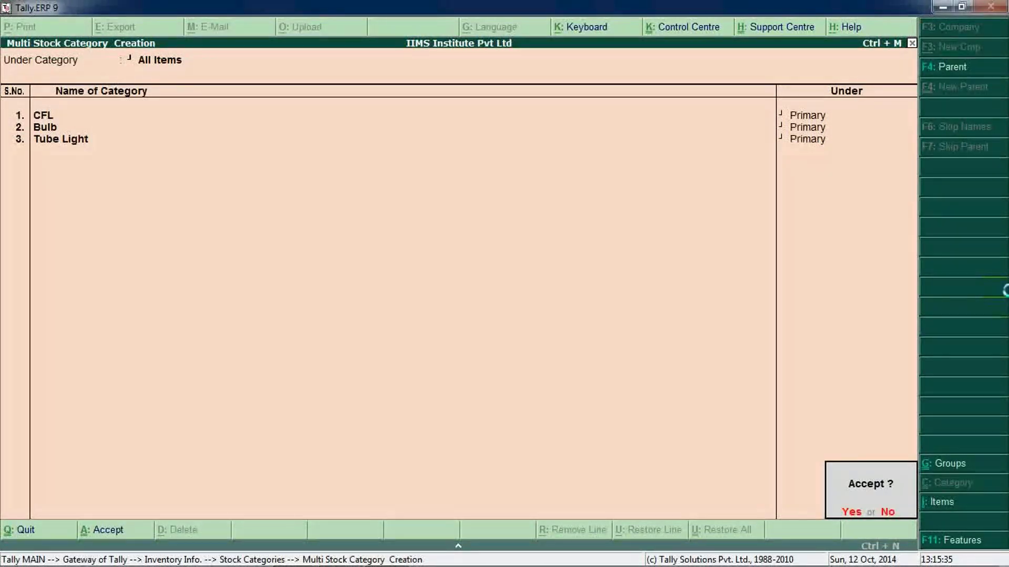
pyautogui.press('Return')
pyautogui.press('Escape')
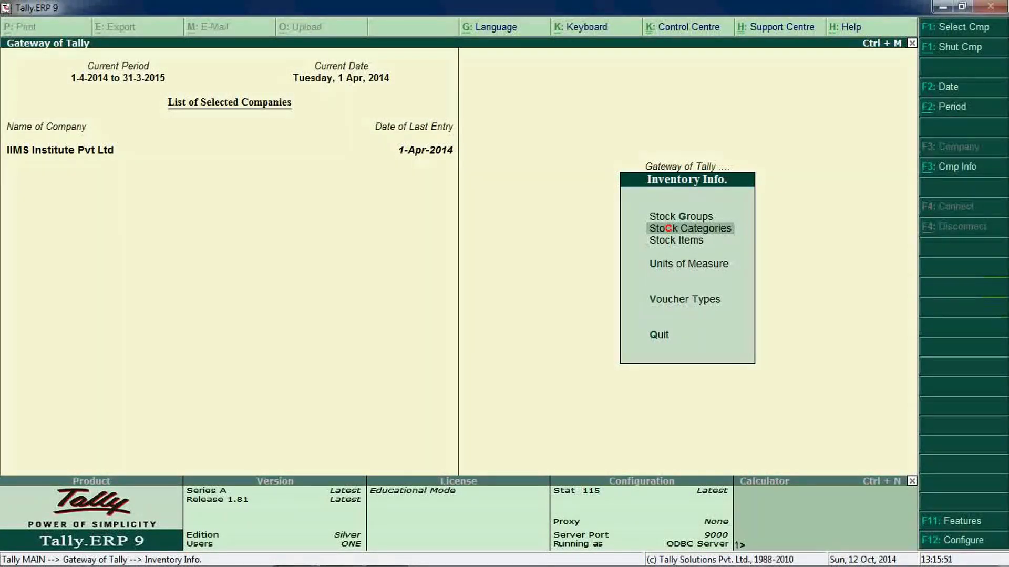
# Create a simple unit of measure with symbol Bx, formal name Box and 0 decimal places.
pyautogui.press('Down')
pyautogui.press('Down')
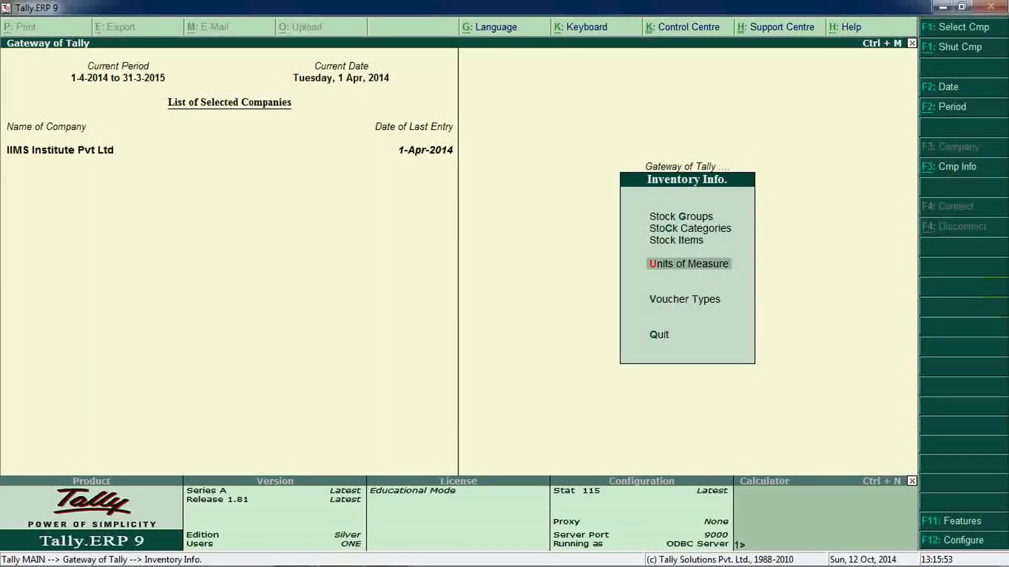
pyautogui.press('Return')
pyautogui.press('Return')
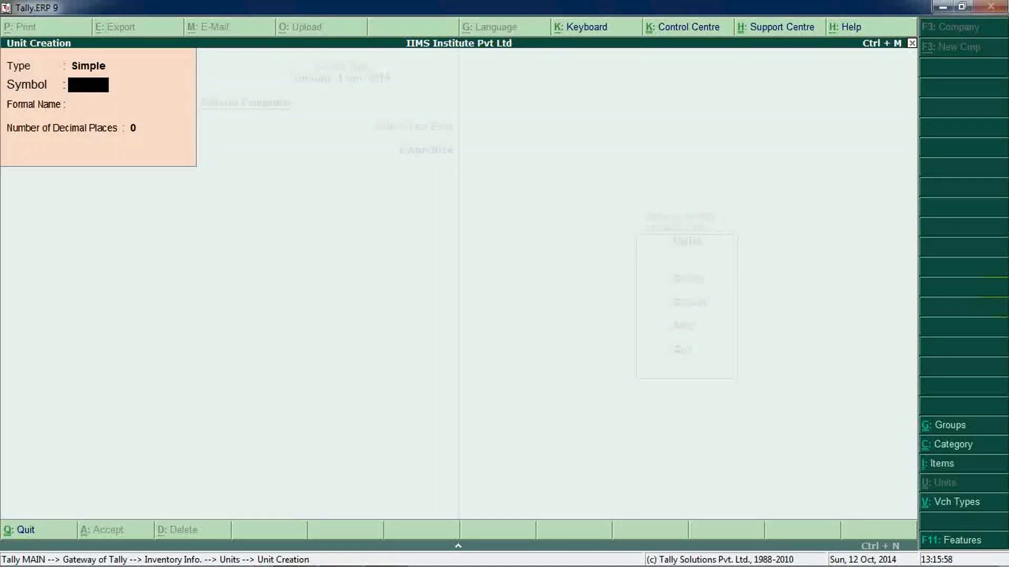
pyautogui.write('Bx')
pyautogui.press('Return')
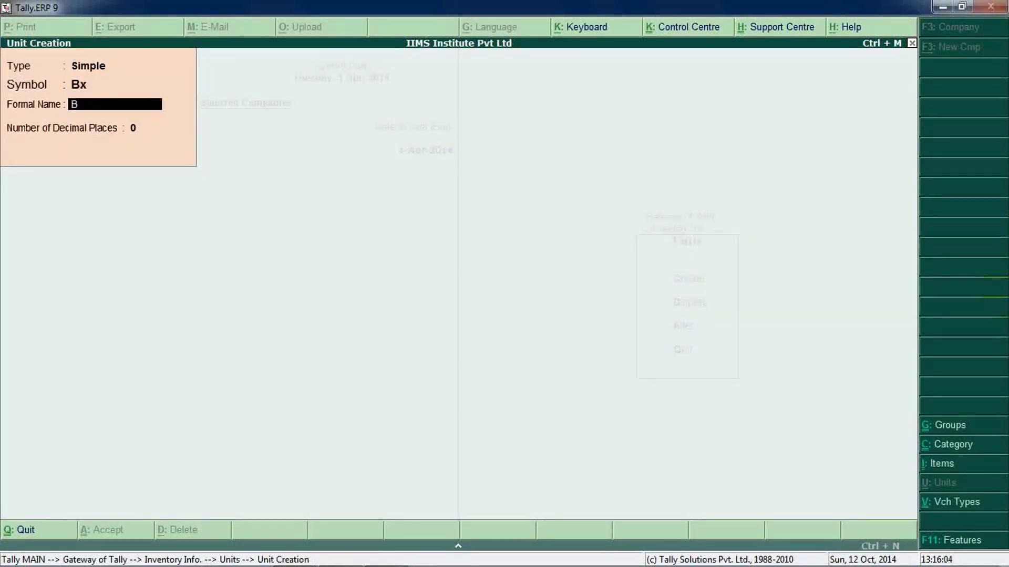
pyautogui.press('Return')
pyautogui.press('Return')
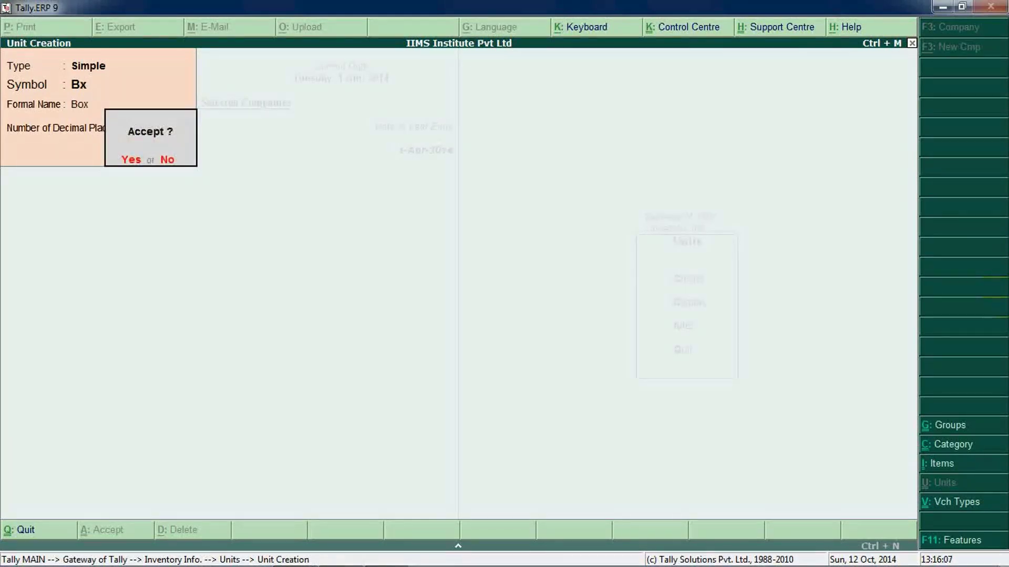
pyautogui.press('Return')
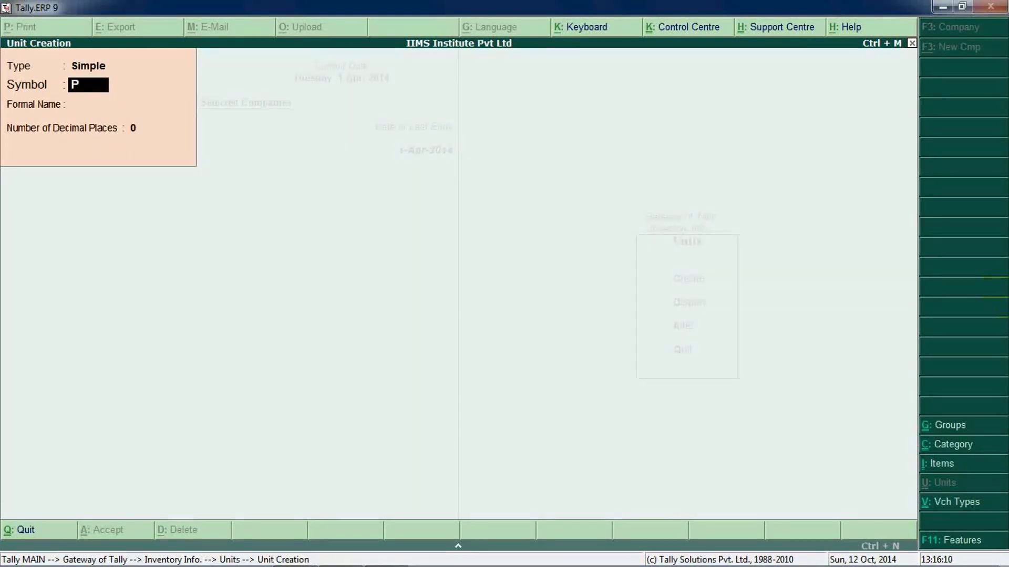
# Create a simple unit of measure with symbol Pcs, formal name Pieces and 0 decimal places.
pyautogui.write('Pcs')
pyautogui.press('Return')
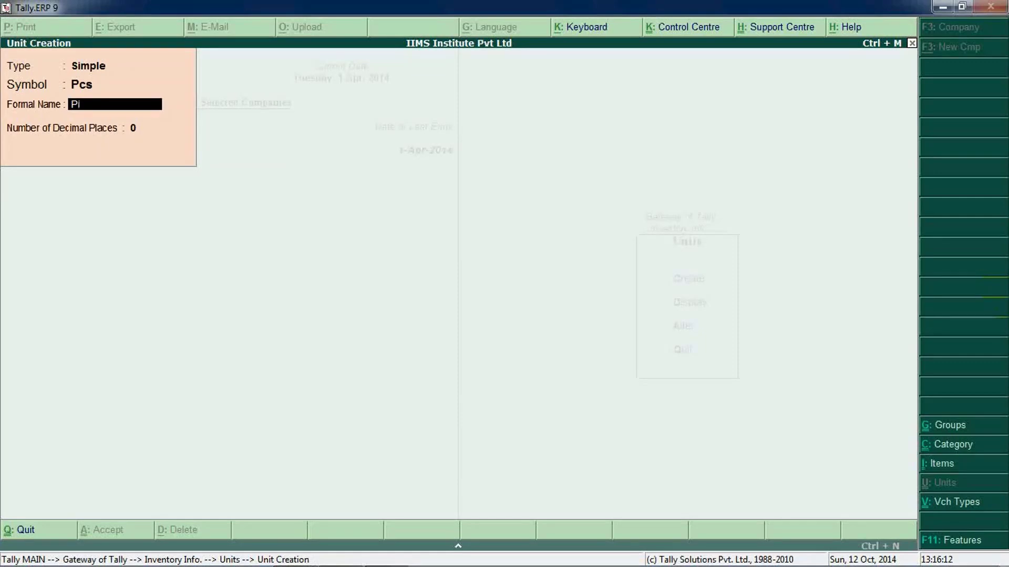
pyautogui.write('Piecess')
pyautogui.press('BackSpace')
pyautogui.press('Return')
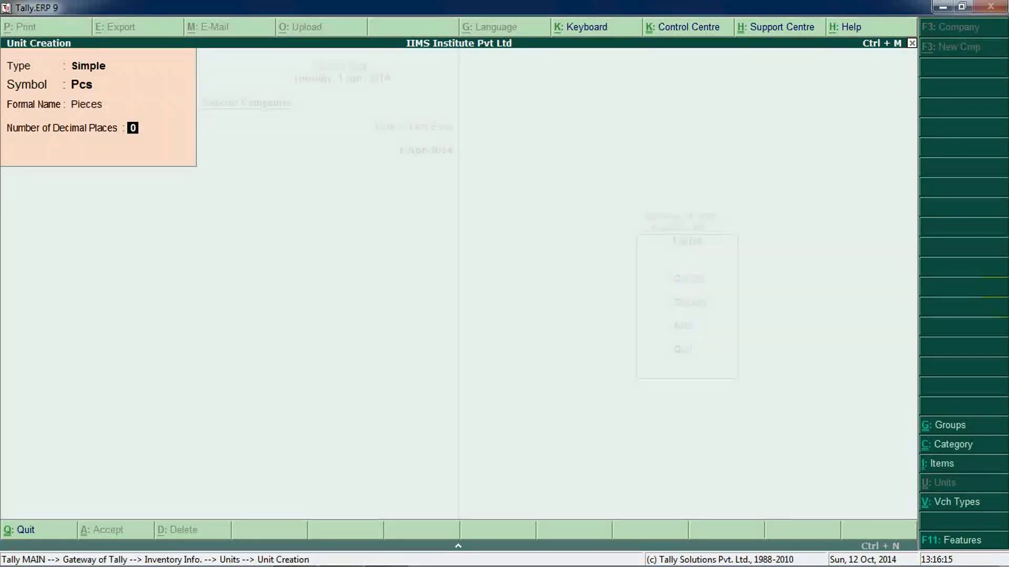
pyautogui.press('Return')
pyautogui.press('Return')
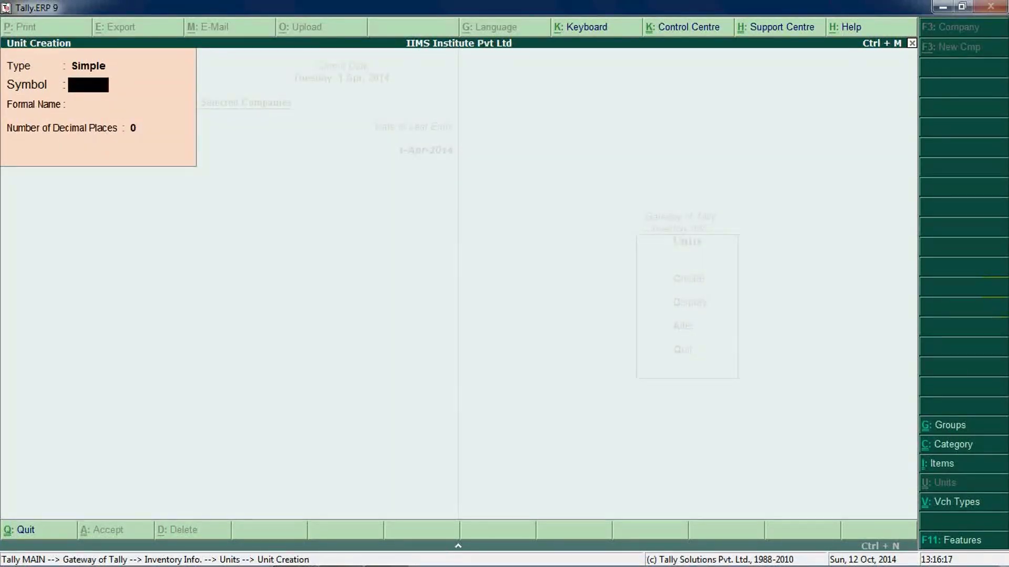
# Switch to the presentation slide to check the units of measure in the stock table, and return to Tally.ERP 9.
pyautogui.hotkey('alt', 'Tab')
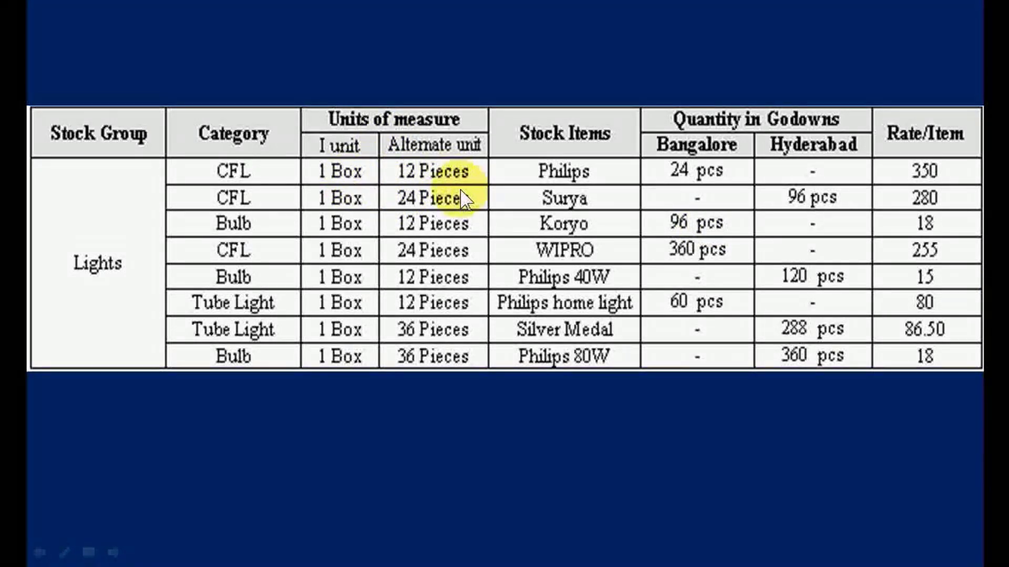
pyautogui.hotkey('alt', 'Tab')
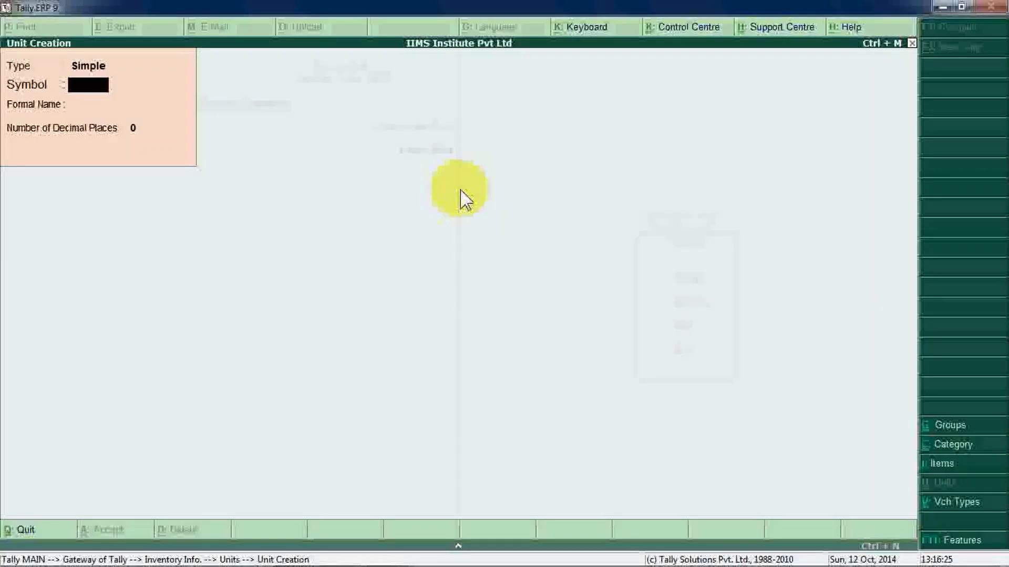
pyautogui.press('BackSpace')
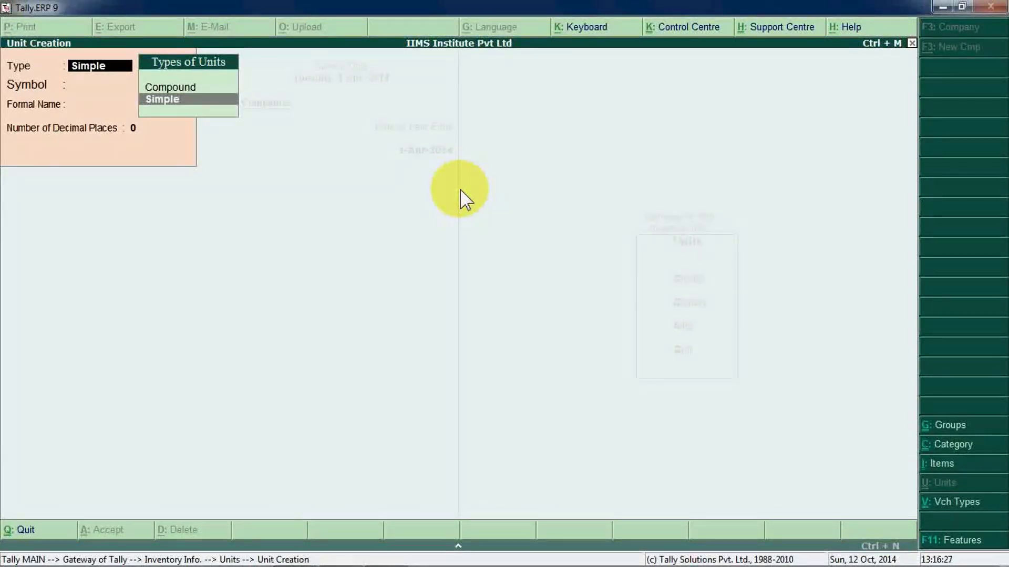
pyautogui.click(190, 87)
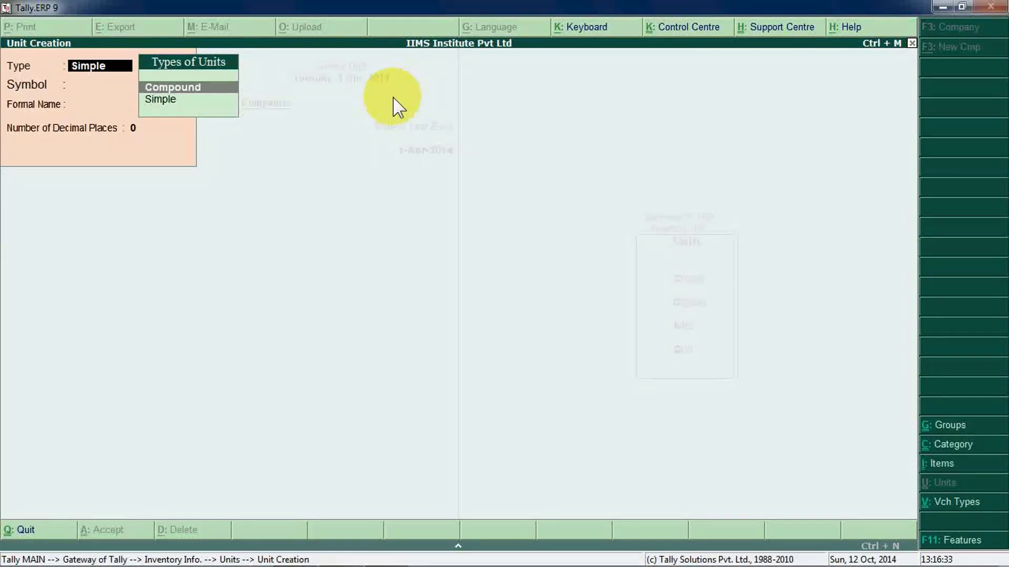
pyautogui.press('Down')
pyautogui.press('Return')
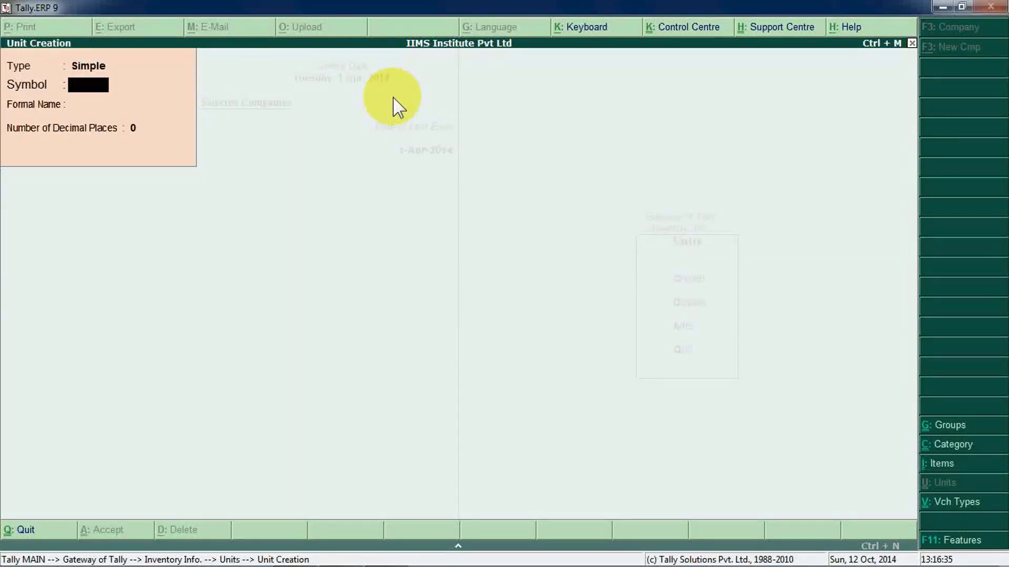
# Define a compound unit of measure with first unit Bx, conversion 12 and second unit Pcs.
pyautogui.press('BackSpace')
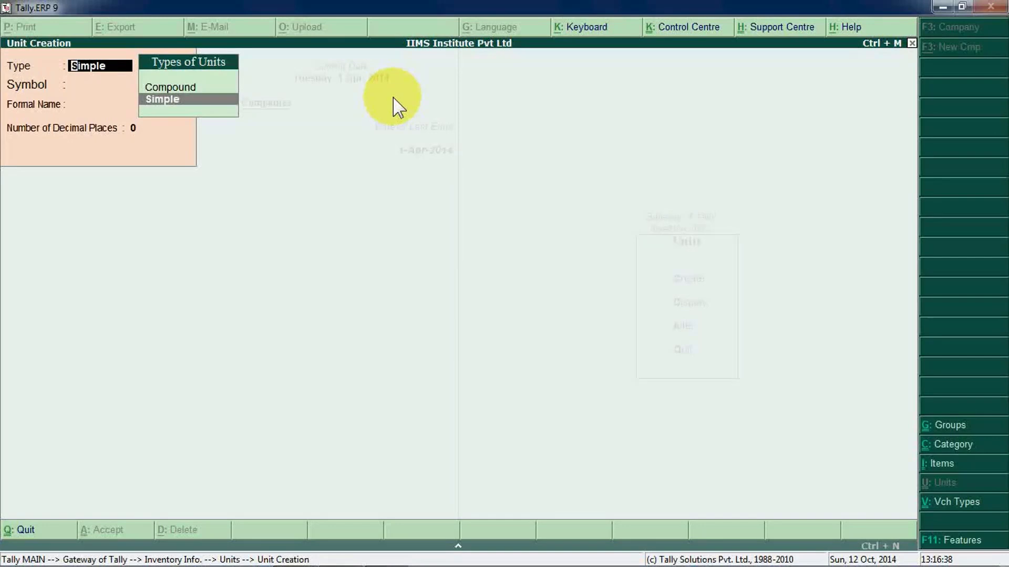
pyautogui.click(192, 87)
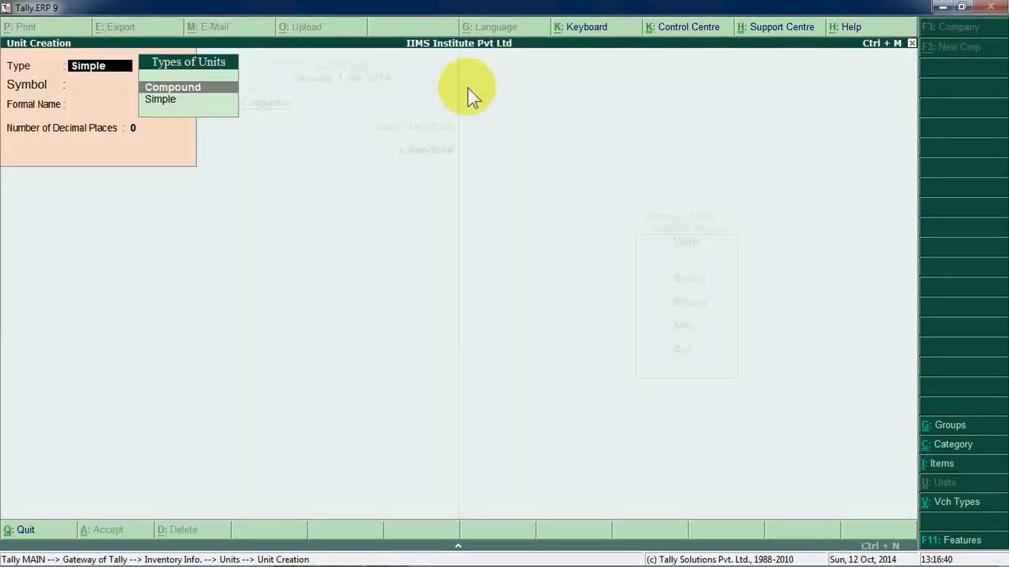
pyautogui.press('Return')
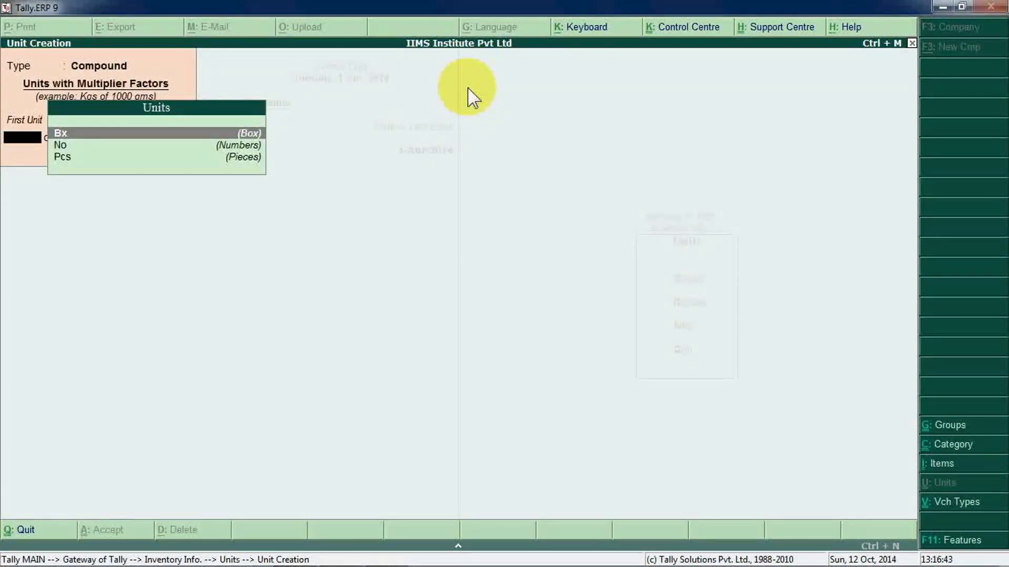
pyautogui.press('Return')
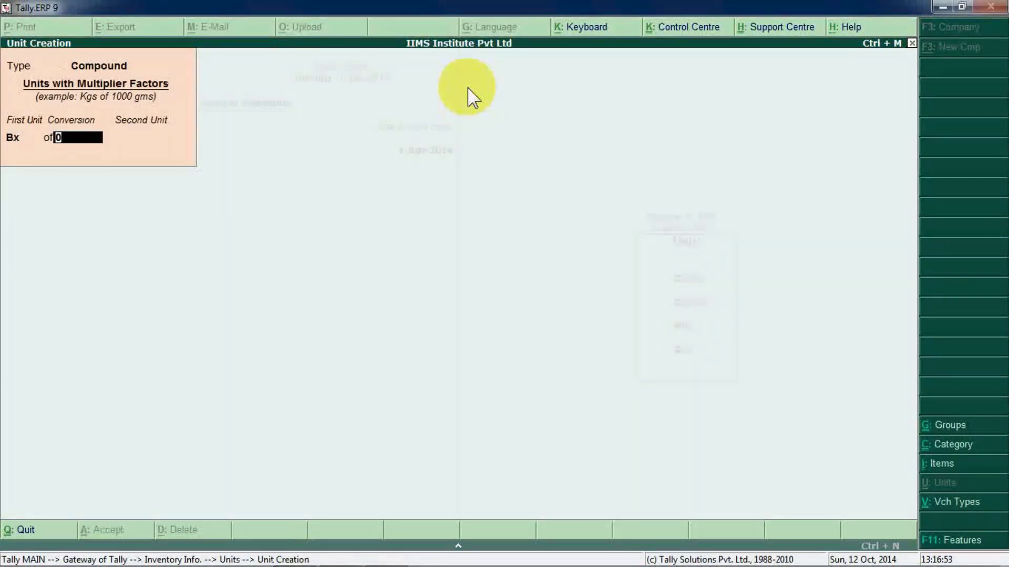
pyautogui.write('12')
pyautogui.press('Return')
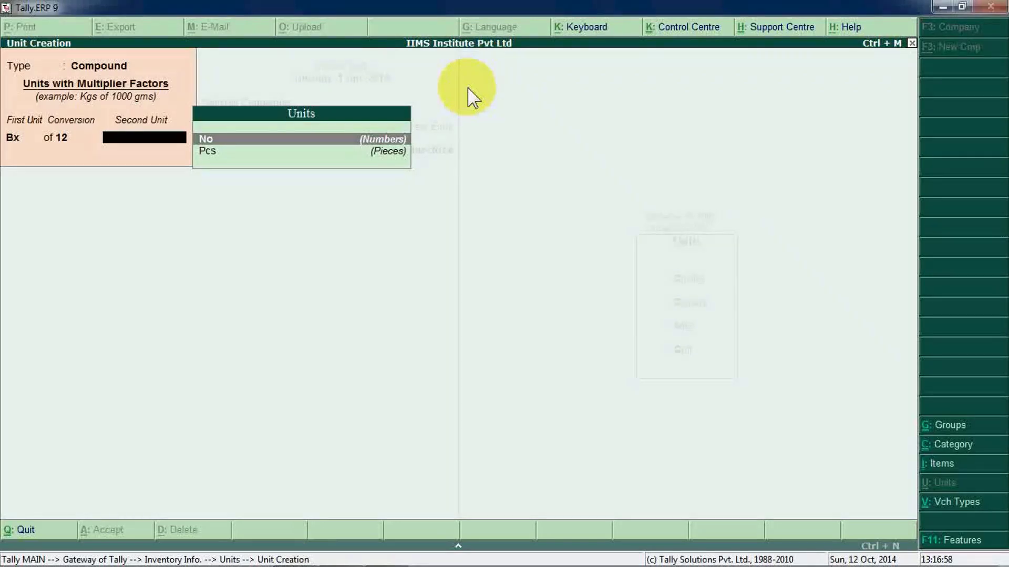
pyautogui.press('Down')
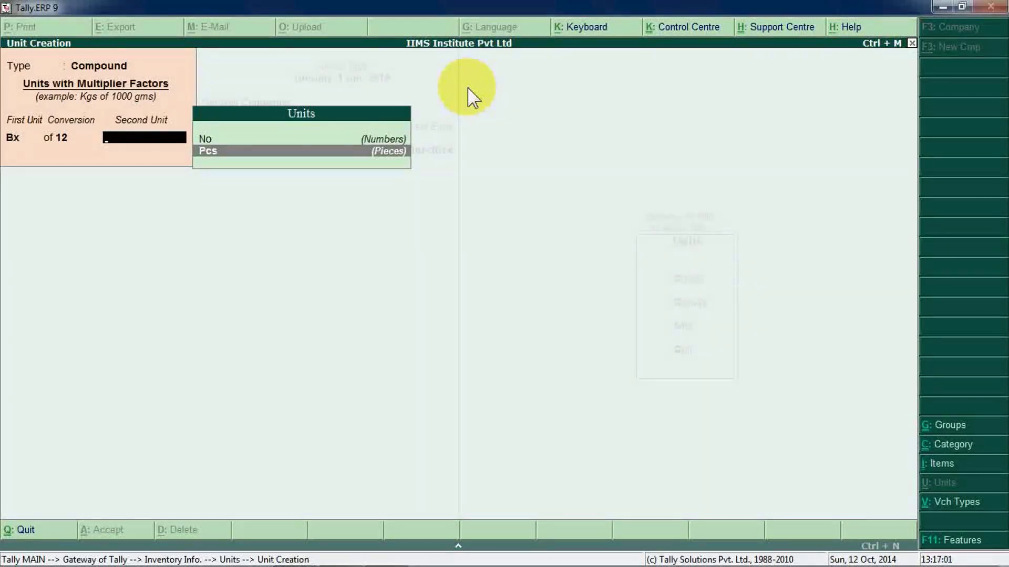
pyautogui.press('Return')
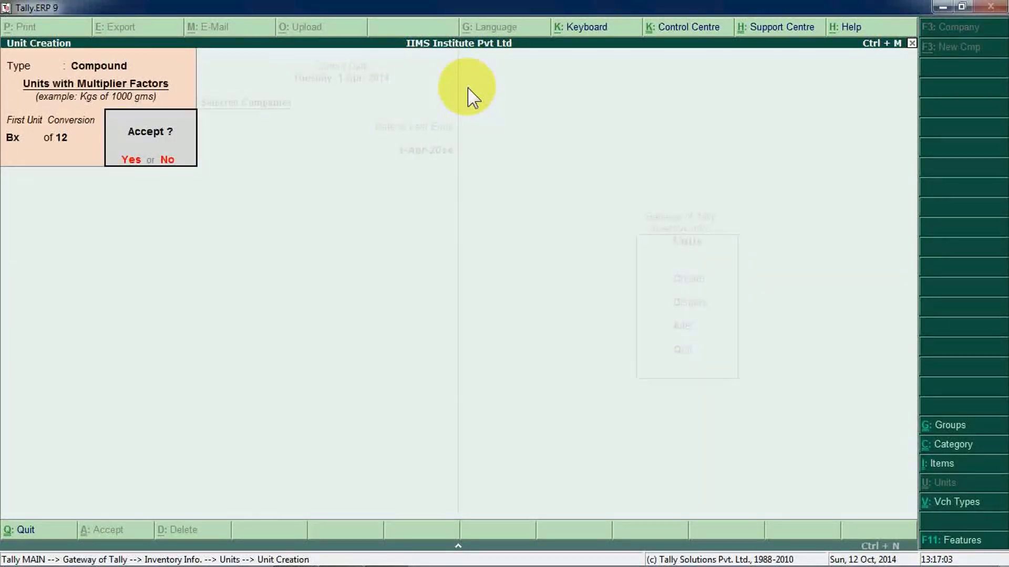
# Recheck the compound unit's fields, save it and leave unit creation for the Inventory Info. level.
pyautogui.press('n')
pyautogui.press('Return')
pyautogui.press('Return')
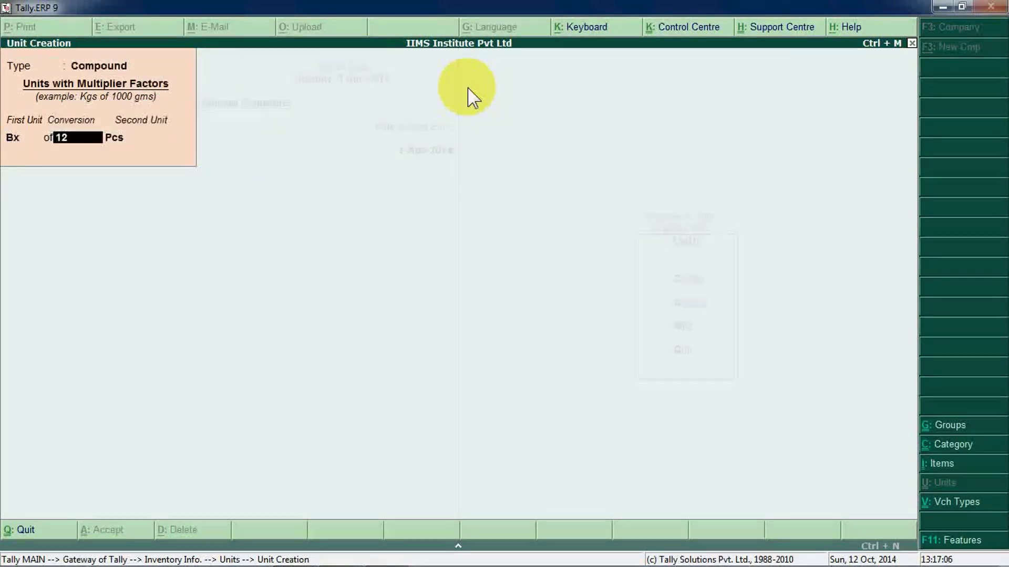
pyautogui.press('Return')
pyautogui.press('Return')
pyautogui.press('Escape')
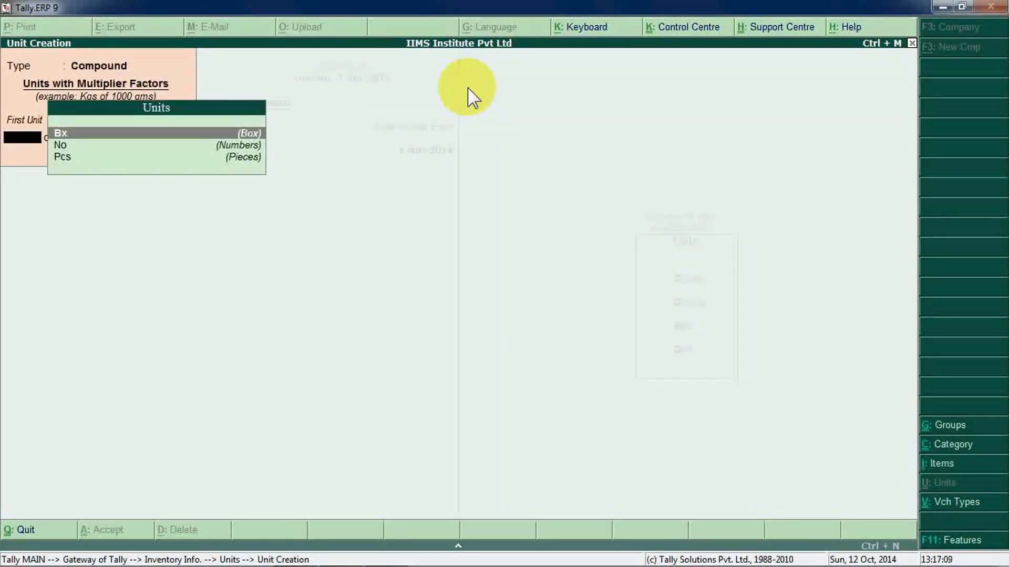
pyautogui.press('Escape')
pyautogui.press('y')
pyautogui.press('Escape')
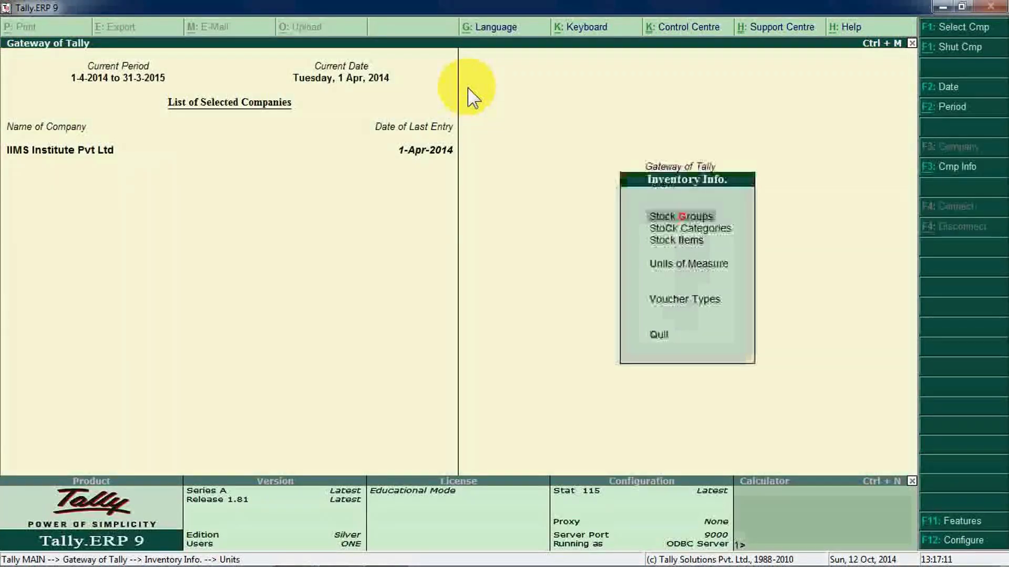
# Check the godown columns on the presentation slide, then return to Tally.ERP 9 and open the company's inventory features.
pyautogui.hotkey('alt', 'Tab')
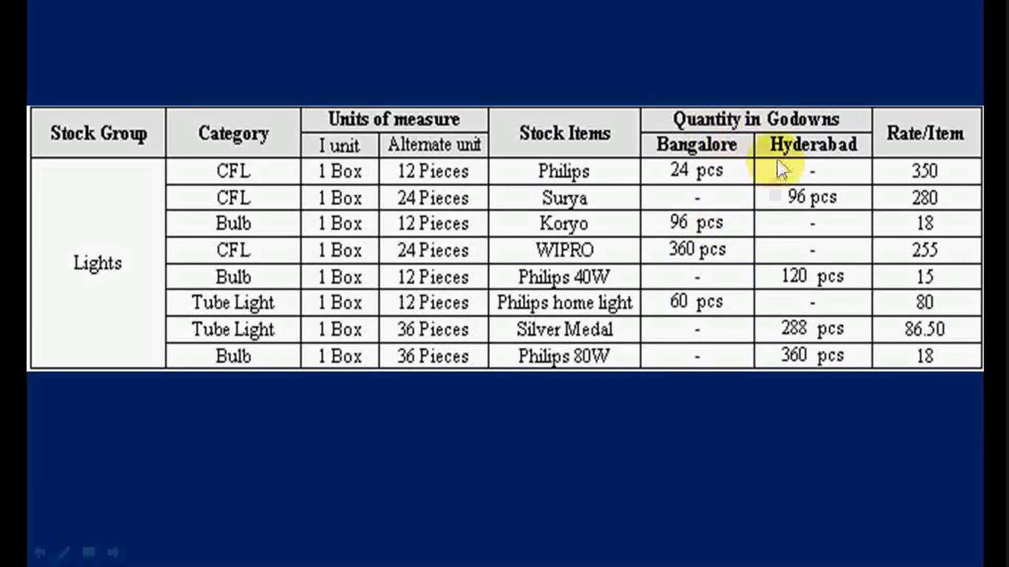
pyautogui.hotkey('alt', 'Tab')
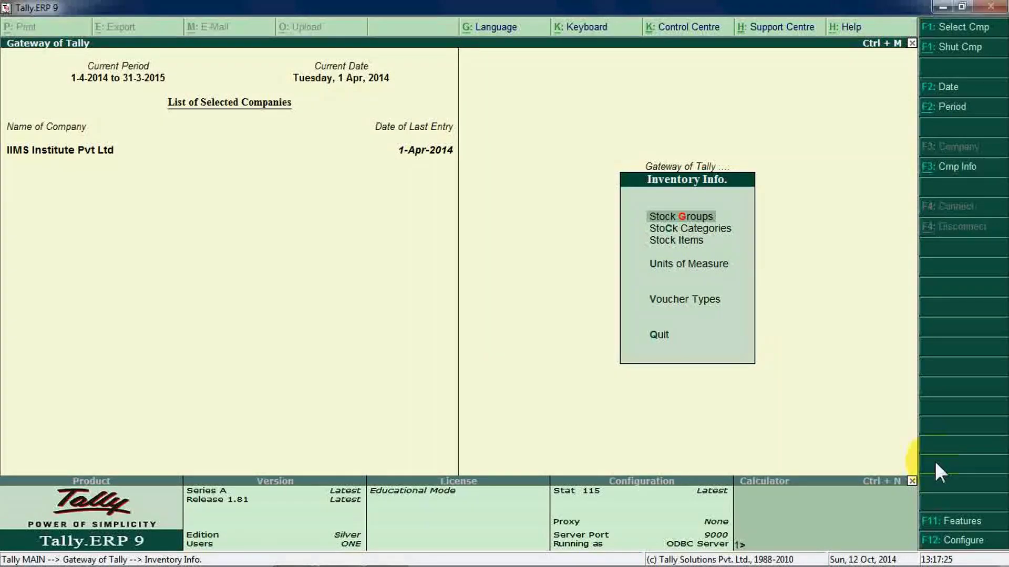
pyautogui.click(972, 526)
pyautogui.press('Down')
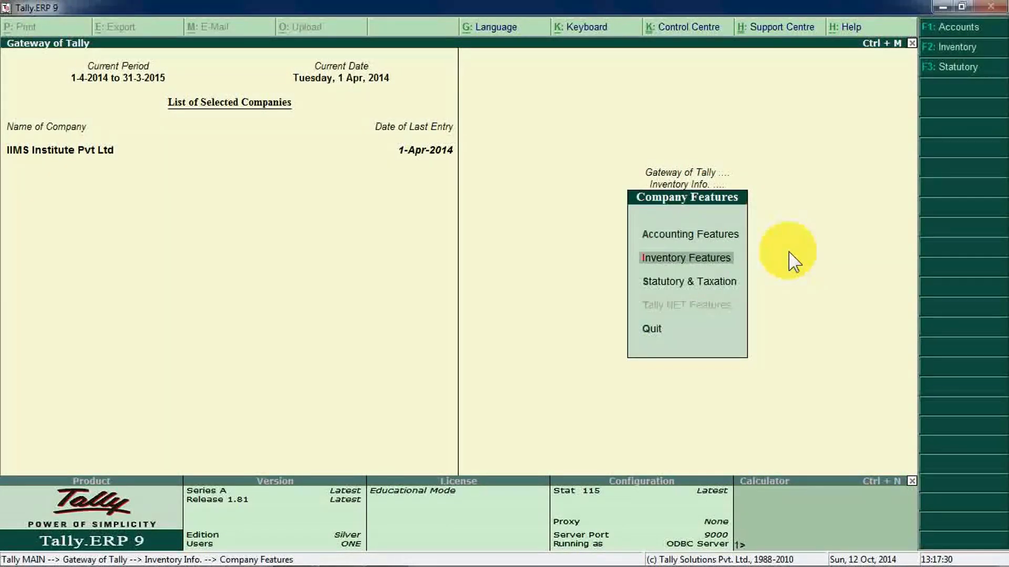
pyautogui.press('Return')
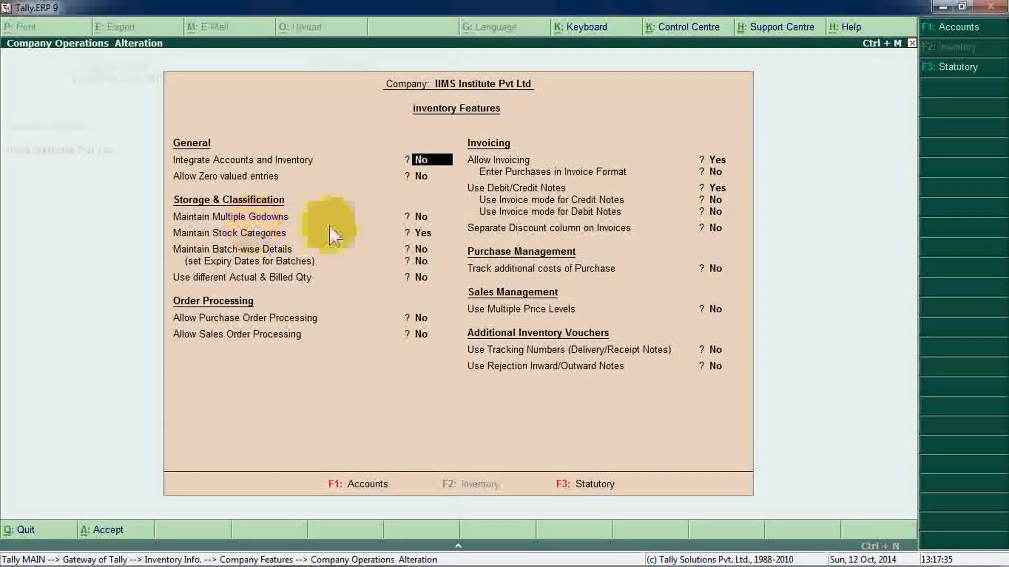
# Set Maintain Multiple Godowns to Yes and save the inventory features.
pyautogui.press('Return')
pyautogui.press('Return')
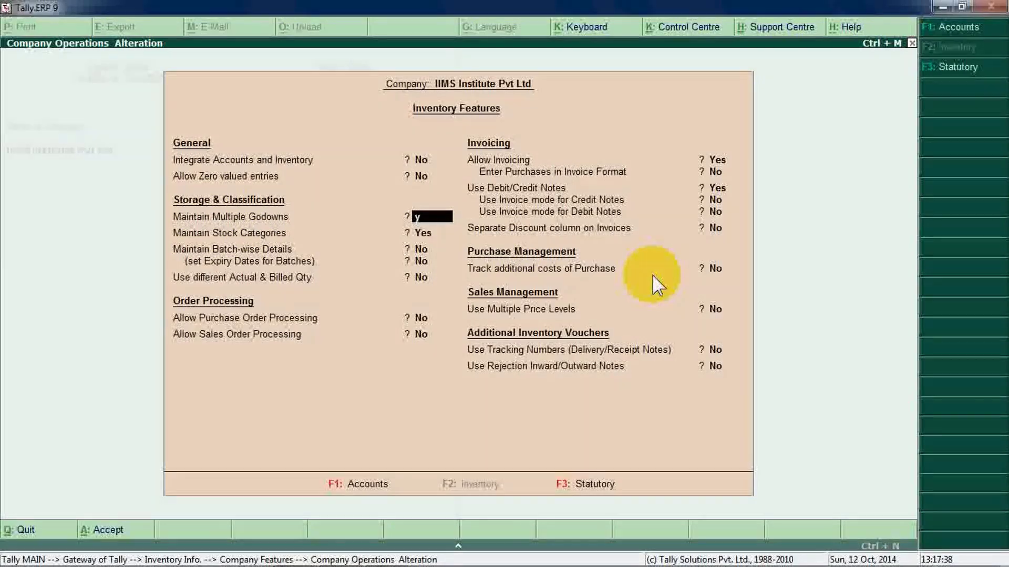
pyautogui.press('y')
pyautogui.press('Return')
pyautogui.press('Return')
pyautogui.press('Return')
pyautogui.press('Return')
pyautogui.press('Return')
pyautogui.press('Return')
pyautogui.press('Return')
pyautogui.press('Return')
pyautogui.press('Return')
pyautogui.press('Return')
pyautogui.press('Return')
pyautogui.press('Return')
pyautogui.press('Return')
pyautogui.press('Return')
pyautogui.press('Return')
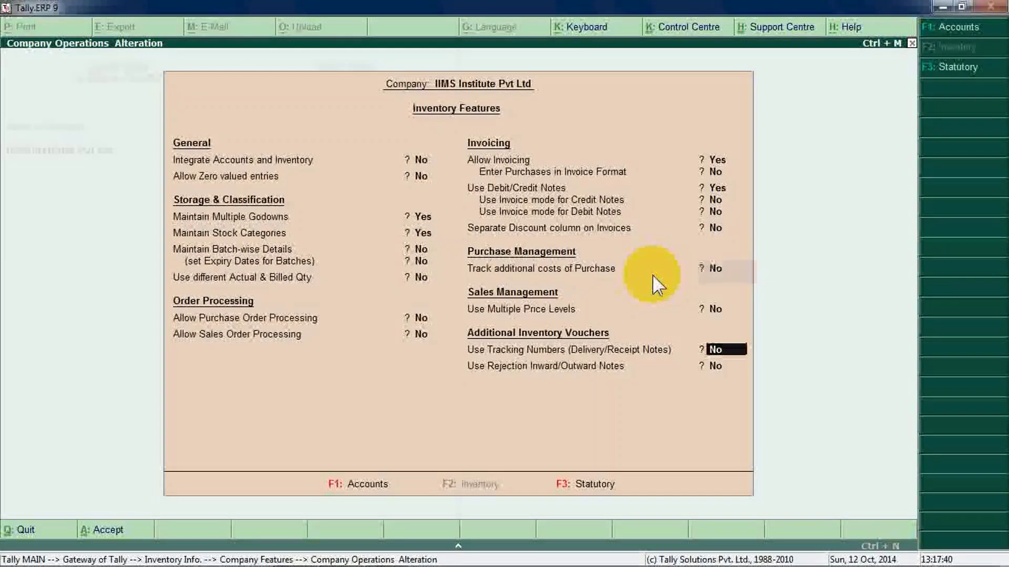
pyautogui.press('Escape')
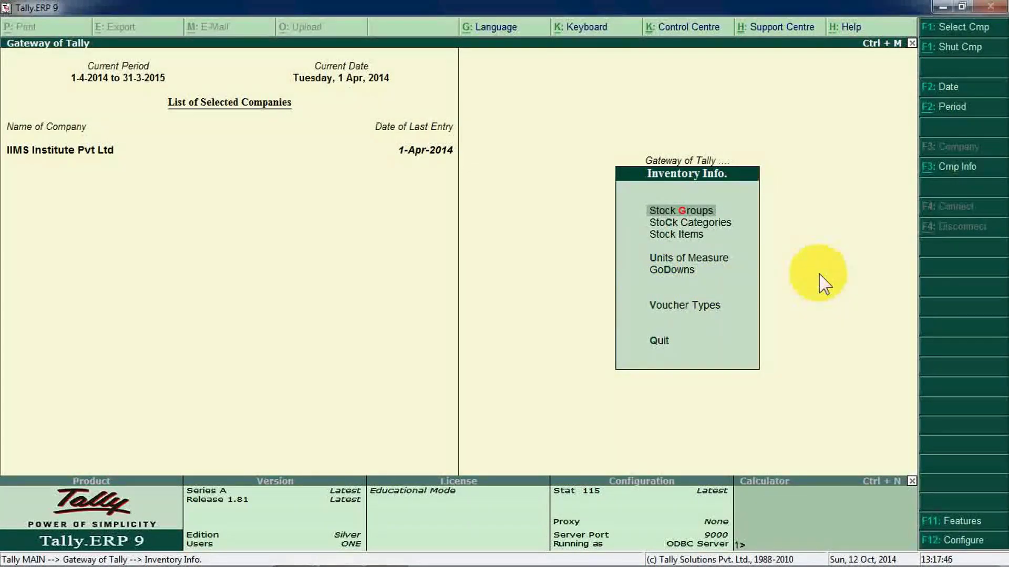
# Create a single godown named Bangalore under Primary.
pyautogui.press('Down')
pyautogui.press('Down')
pyautogui.press('Down')
pyautogui.press('Down')
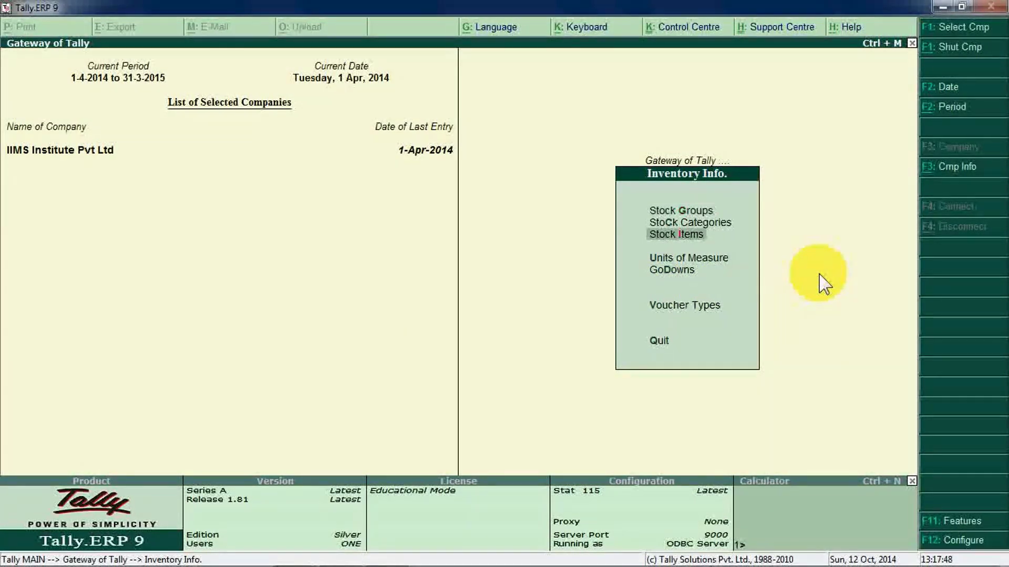
pyautogui.press('Return')
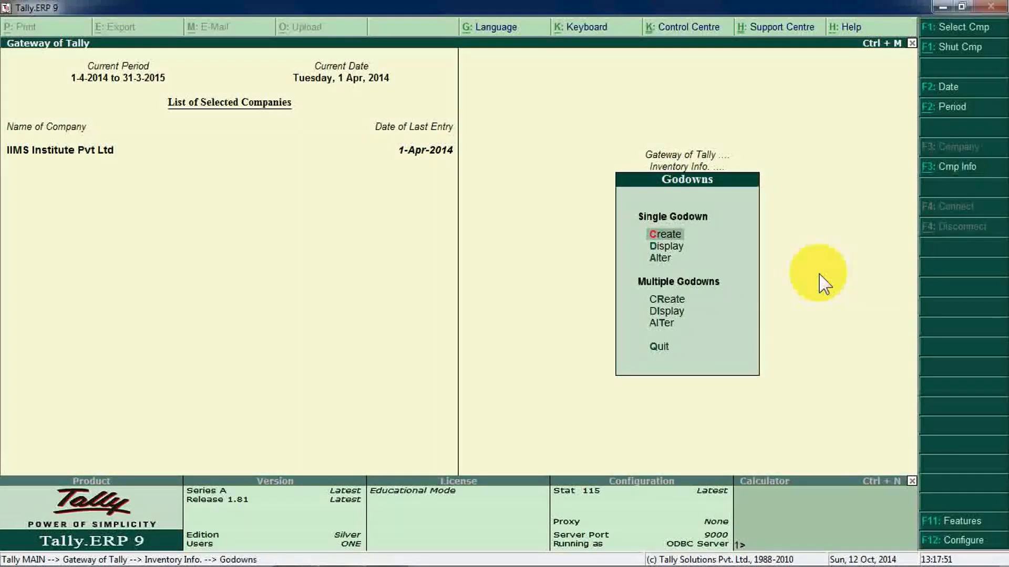
pyautogui.press('Return')
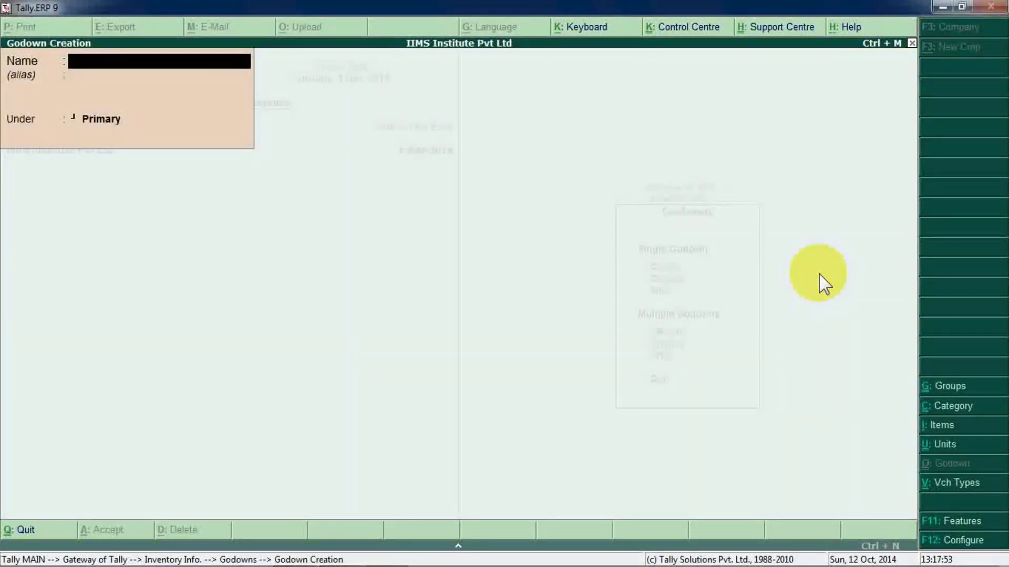
pyautogui.write('Bangalore')
pyautogui.press('Return')
pyautogui.press('Return')
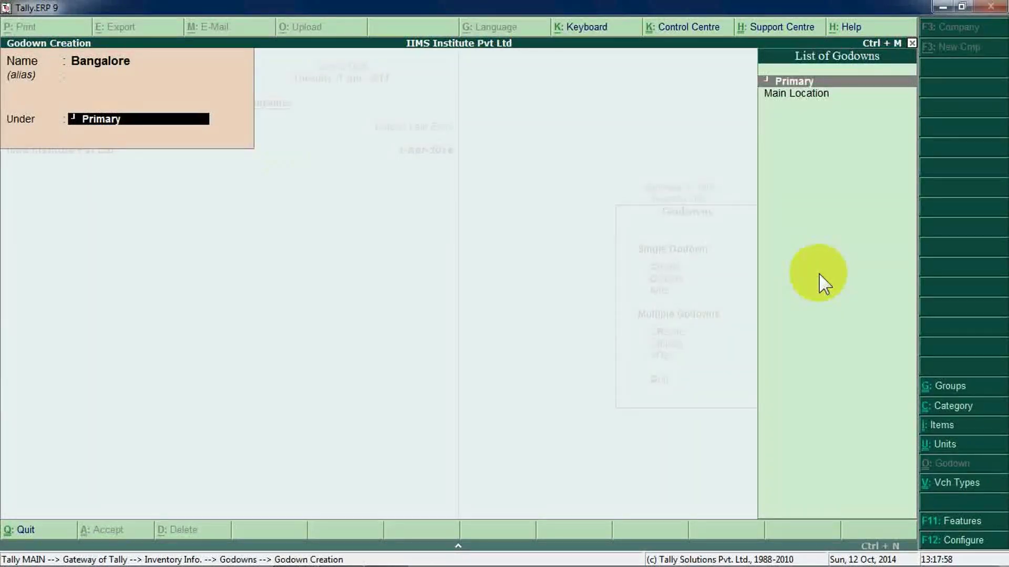
pyautogui.press('Down')
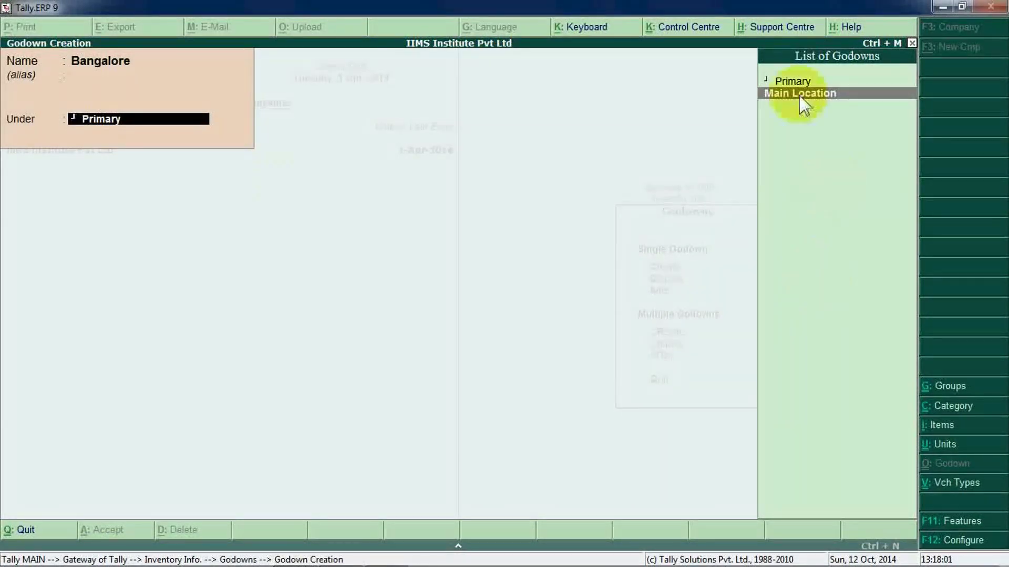
pyautogui.click(794, 81)
pyautogui.press('Return')
pyautogui.press('Return')
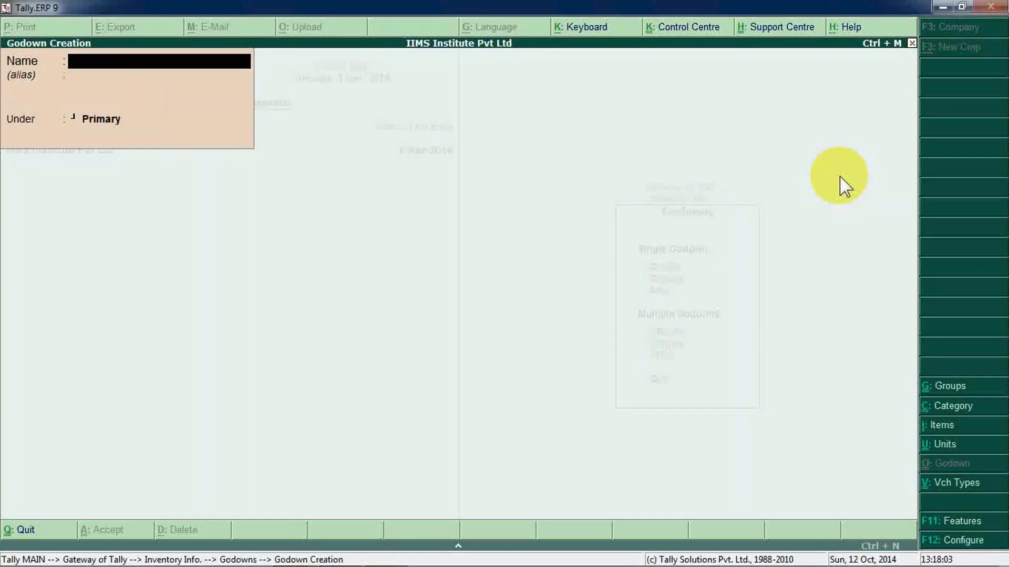
# Create a godown named Hyderabad under Primary and leave godown creation.
pyautogui.write('HyderAA')
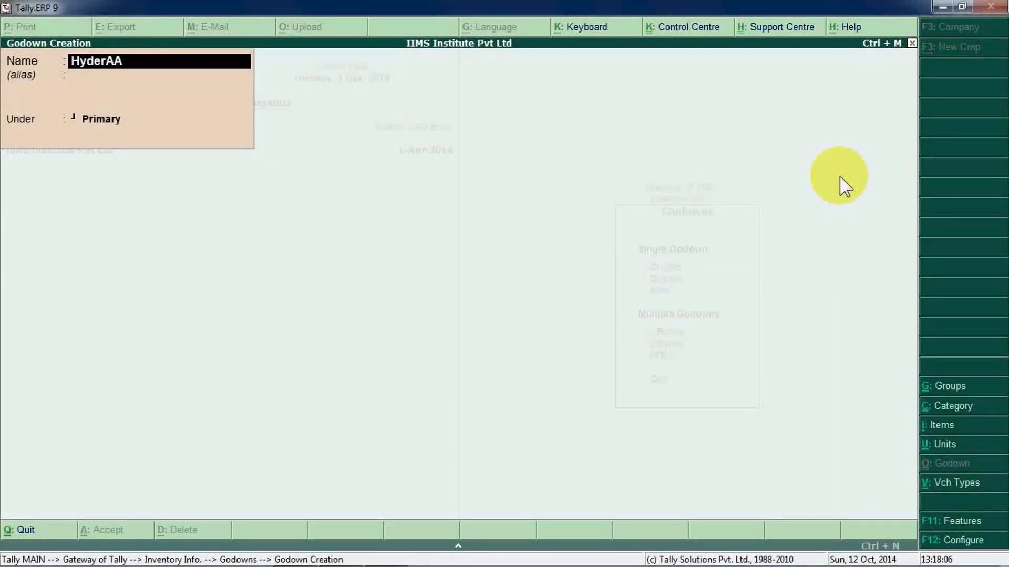
pyautogui.write('abad')
pyautogui.press('Return')
pyautogui.press('Return')
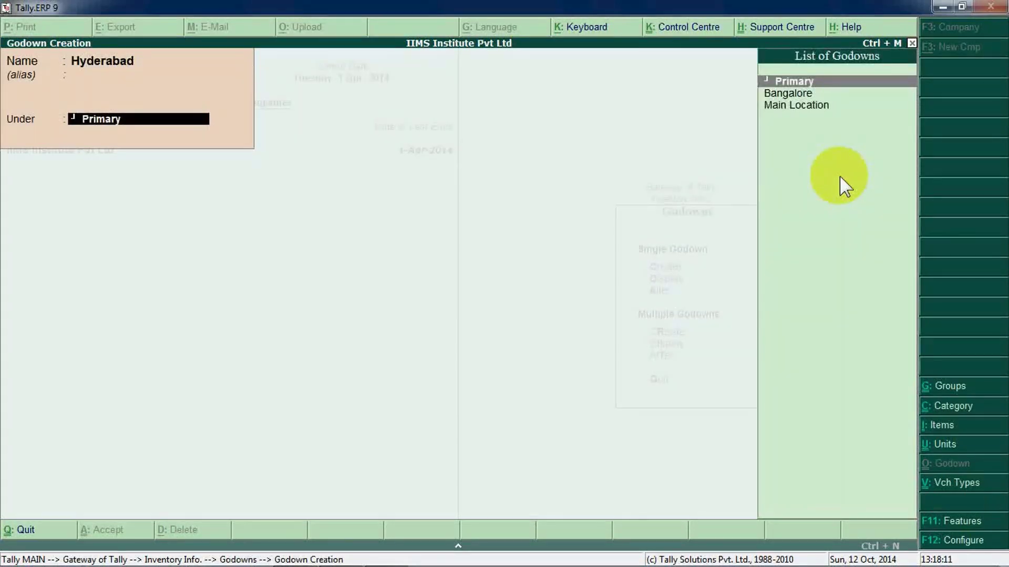
pyautogui.press('Return')
pyautogui.press('Return')
pyautogui.press('Escape')
pyautogui.press('Return')
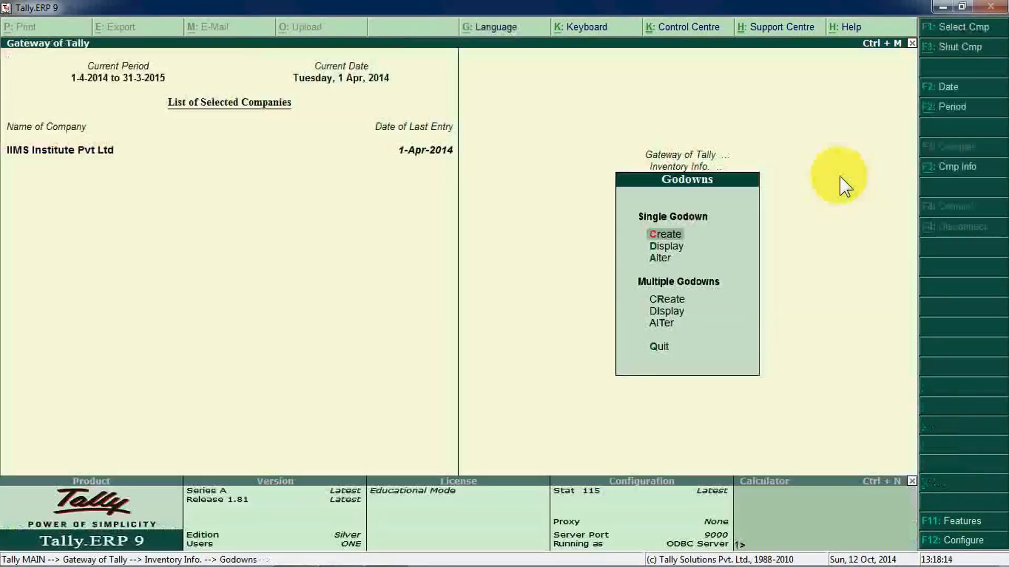
pyautogui.press('Escape')
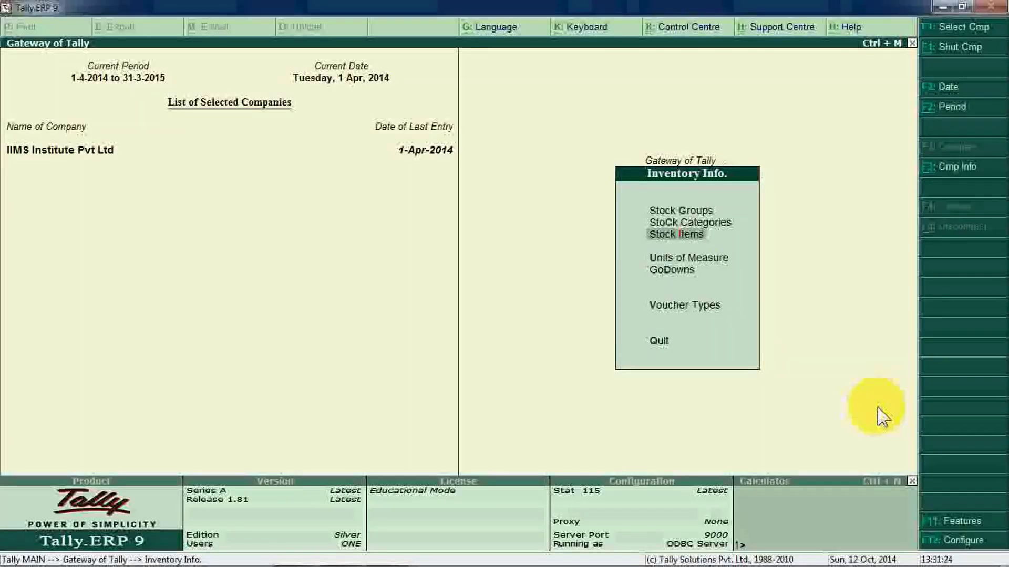
# Start a new single stock item and name it PHILIPSS.
pyautogui.press('Return')
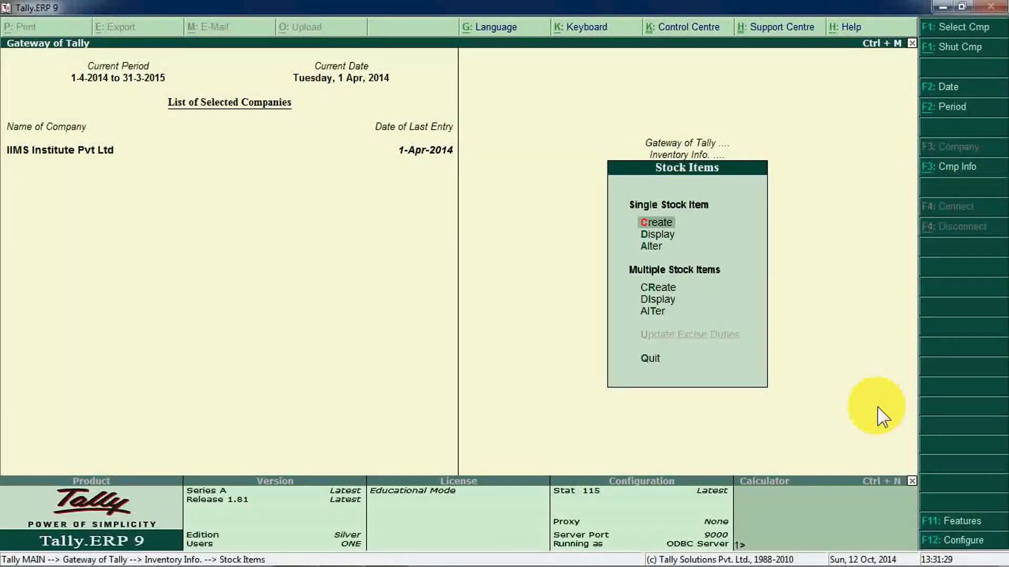
pyautogui.press('Return')
pyautogui.write('PHILIPS')
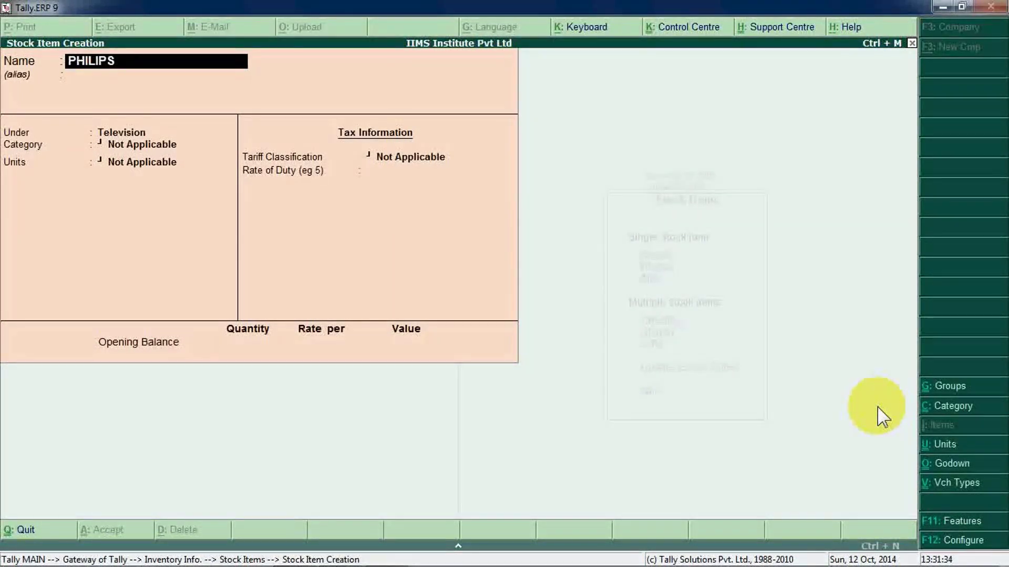
pyautogui.press('Return')
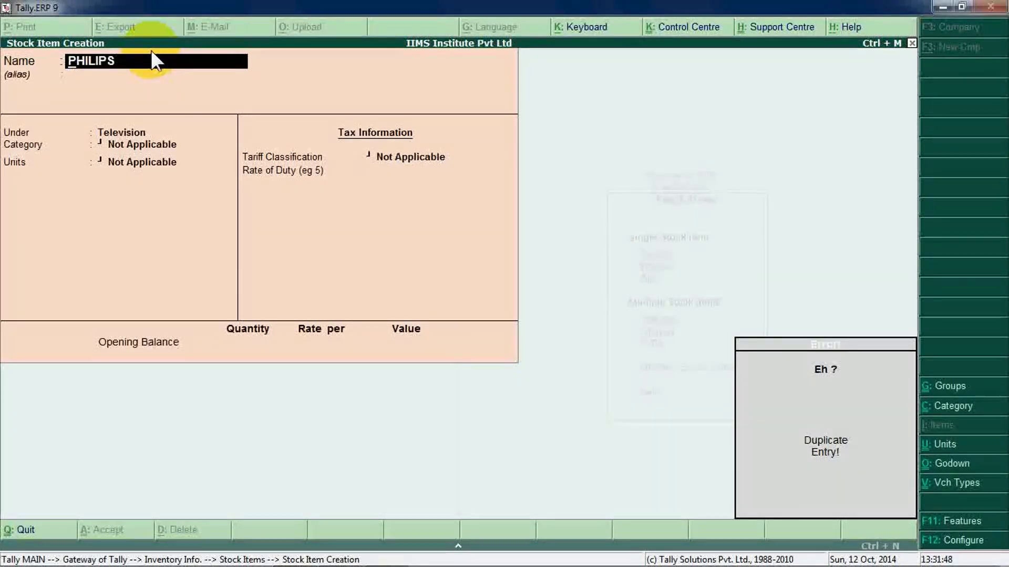
pyautogui.press('BackSpace')
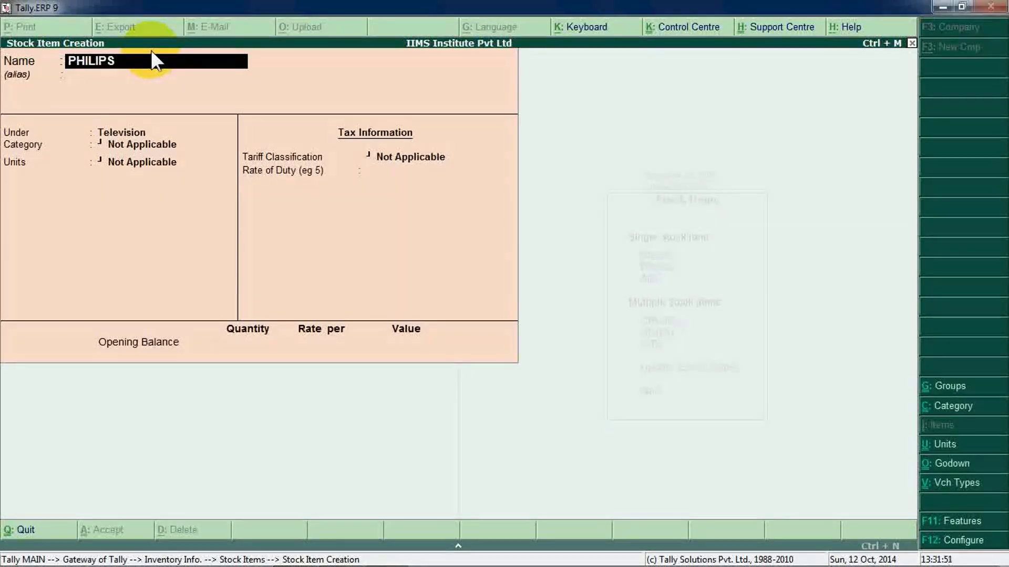
pyautogui.write('S')
pyautogui.press('Return')
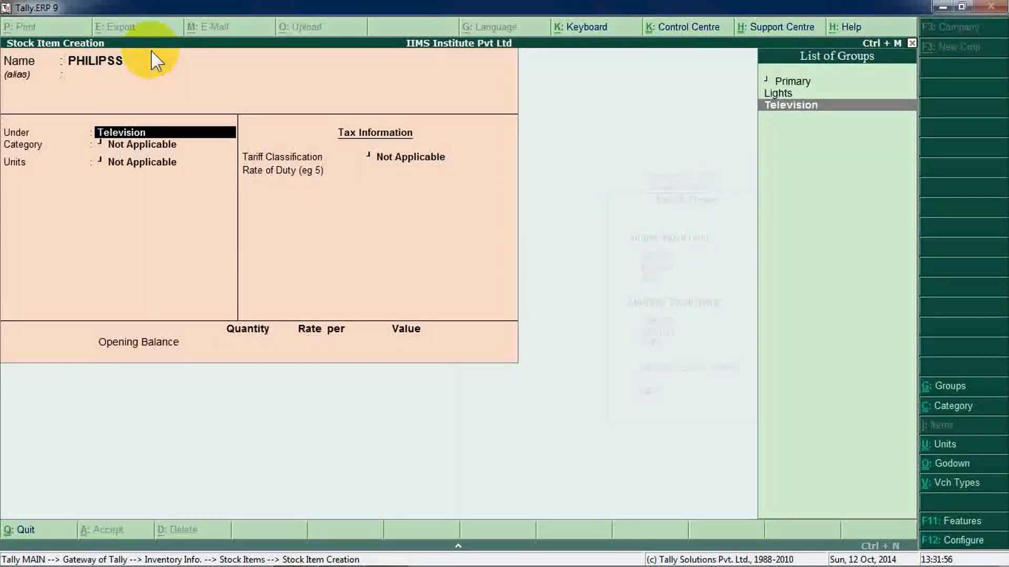
# Place the PHILIPSS stock item under the Lights group and assign it the CFL category.
pyautogui.write('L')
pyautogui.press('Return')
pyautogui.write(',')
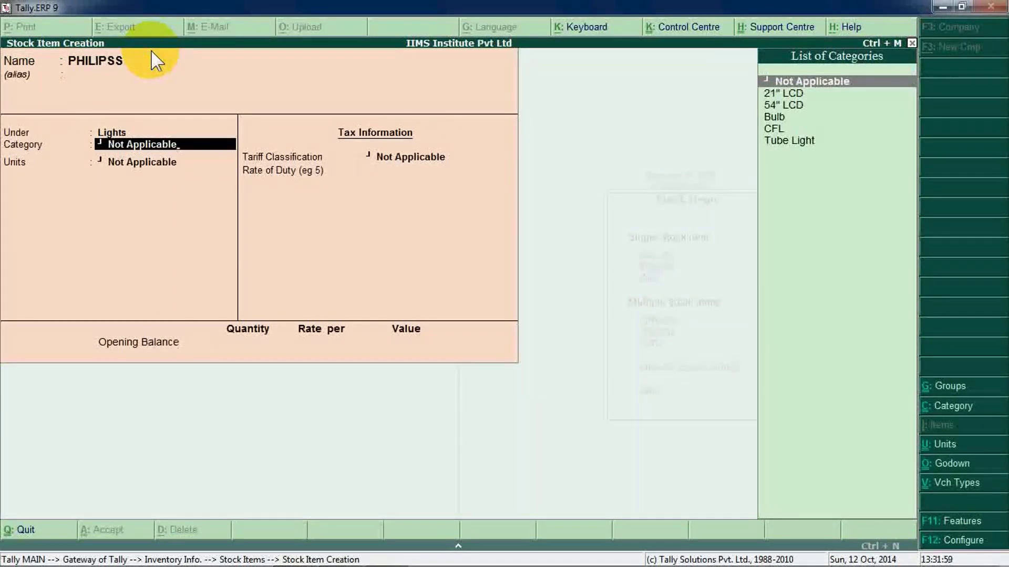
pyautogui.press('BackSpace')
pyautogui.press('BackSpace')
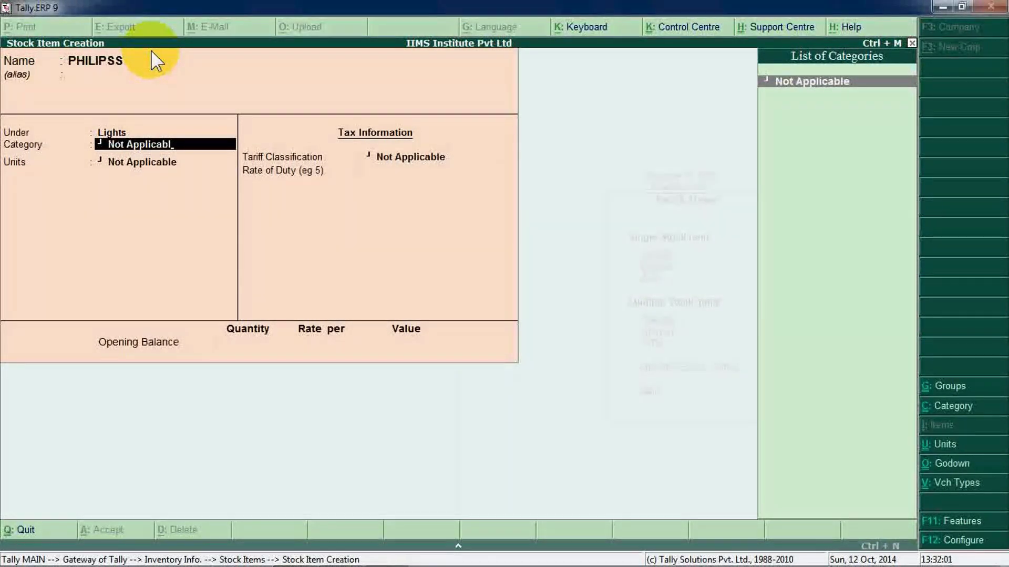
pyautogui.press('Up')
pyautogui.press('Return')
pyautogui.write('C')
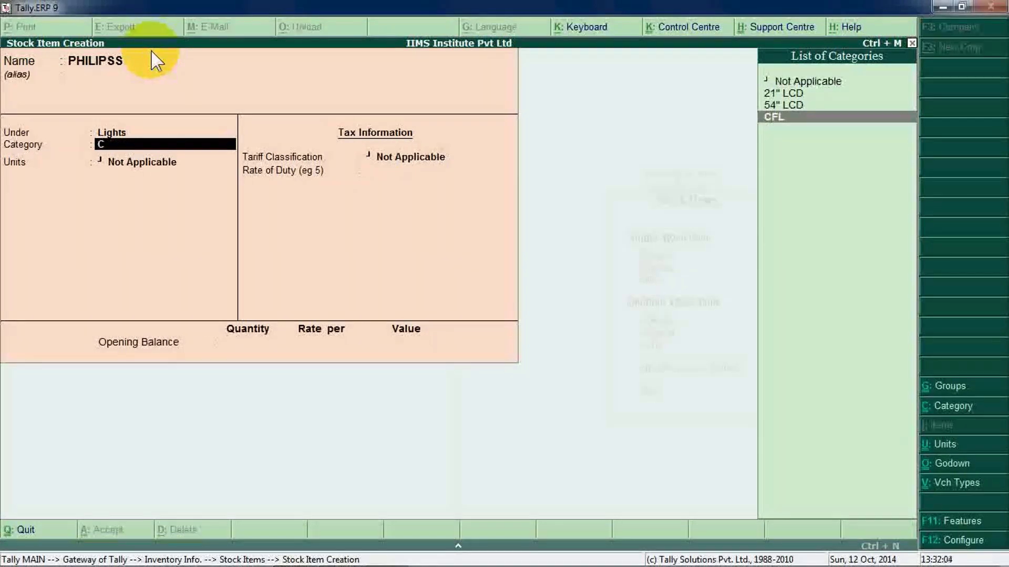
pyautogui.press('Return')
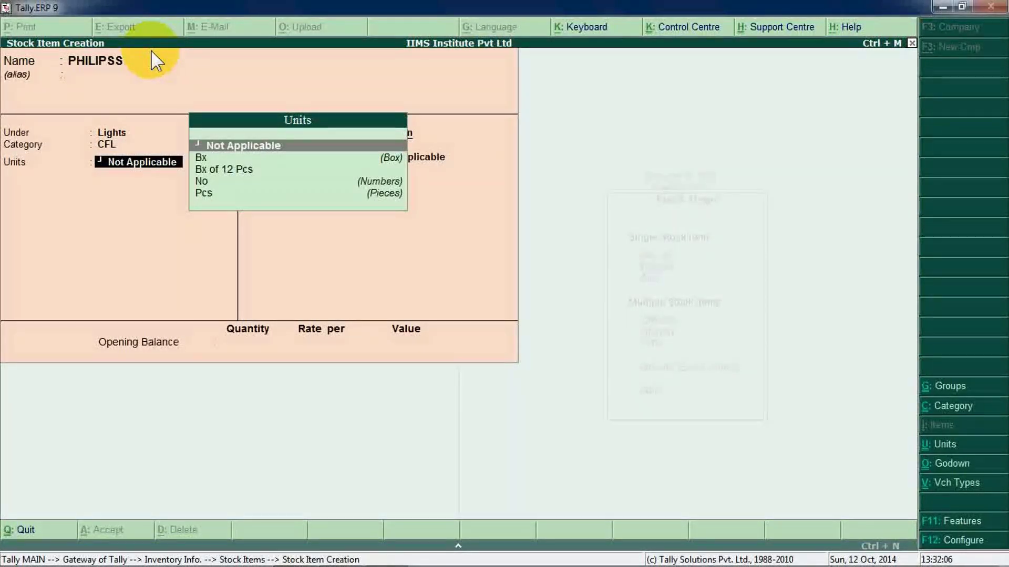
# Set the PHILIPSS item's units to Pcs and its alternate units to Bx.
pyautogui.press('Down')
pyautogui.press('Down')
pyautogui.press('Down')
pyautogui.press('Down')
pyautogui.press('Return')
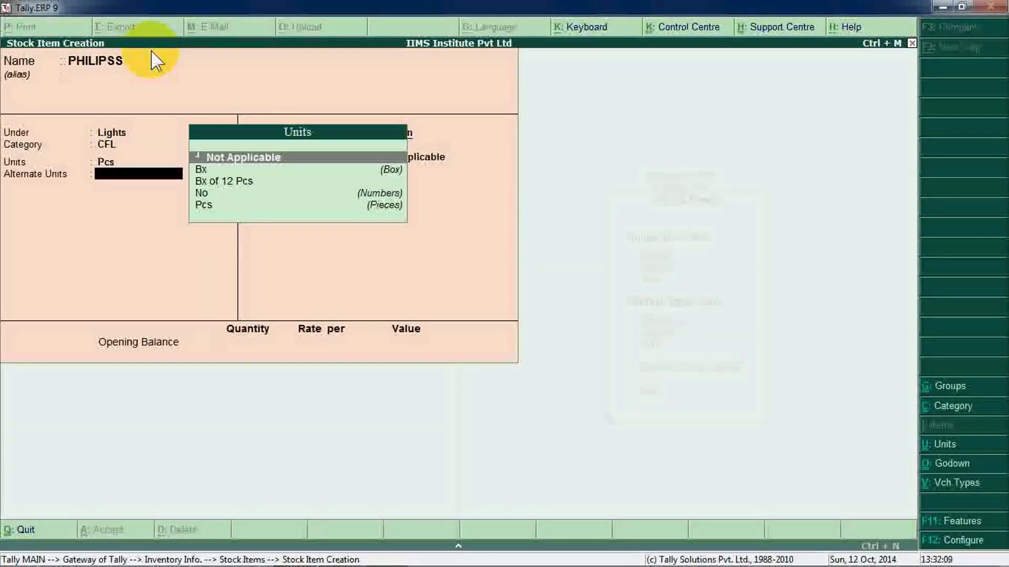
pyautogui.press('Down')
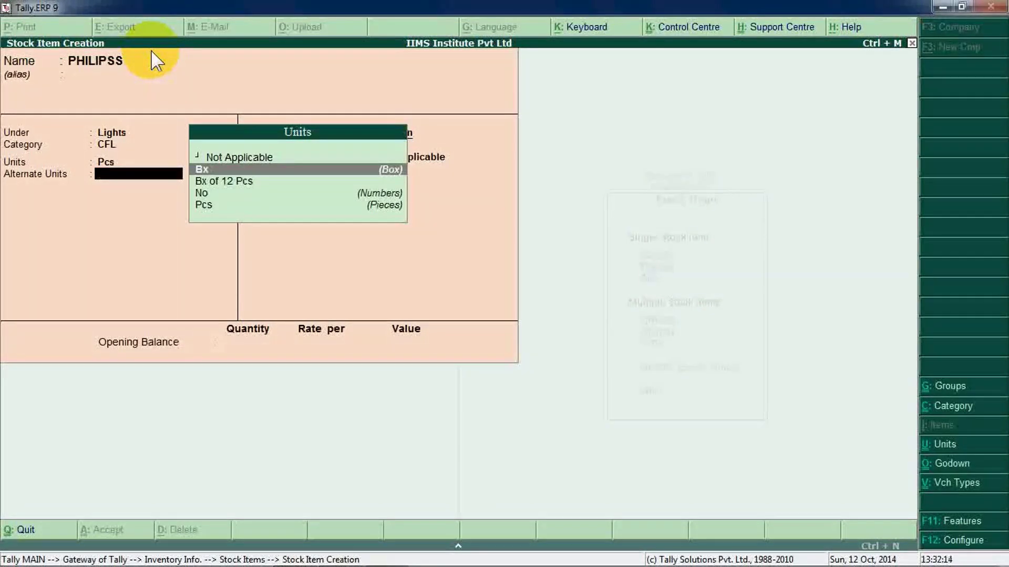
pyautogui.press('Return')
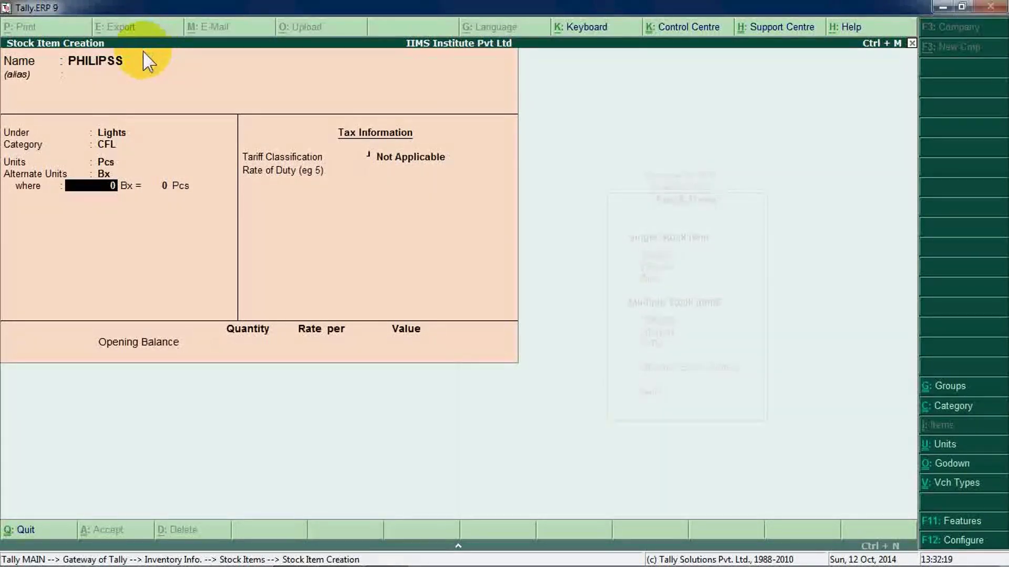
# Check the lights table and define the alternate unit conversion for PHILIPSS as 1 Bx = 12 Pcs, leaving the tax information at its defaults.
pyautogui.hotkey('alt', 'Tab')
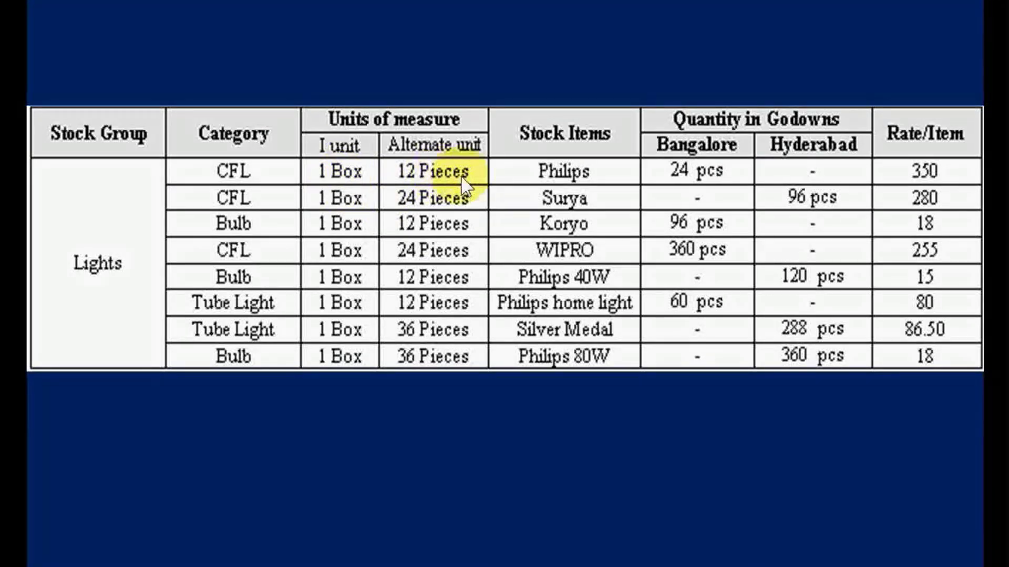
pyautogui.hotkey('alt', 'Tab')
pyautogui.write('1')
pyautogui.press('Return')
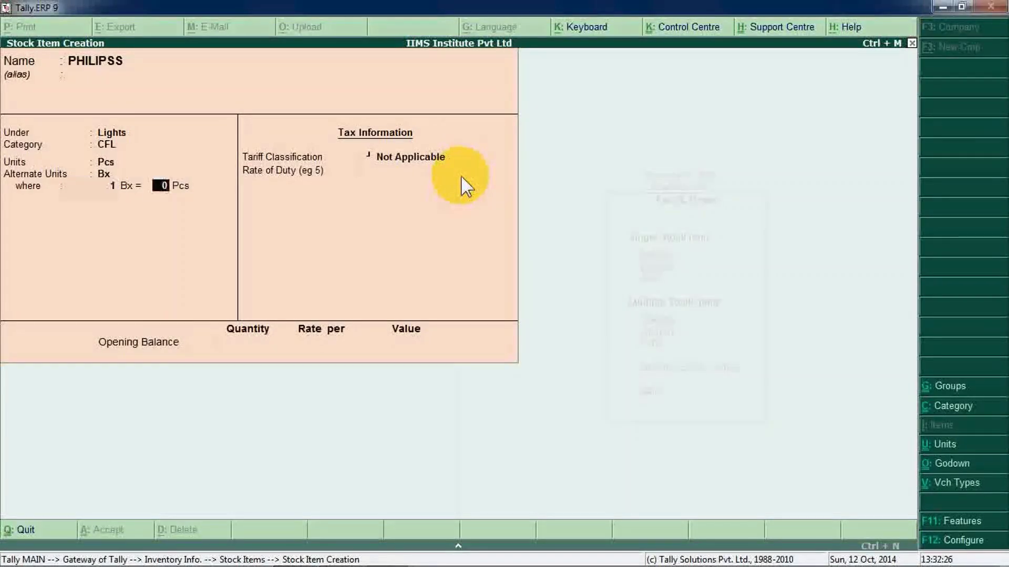
pyautogui.write('12')
pyautogui.press('Return')
pyautogui.press('Return')
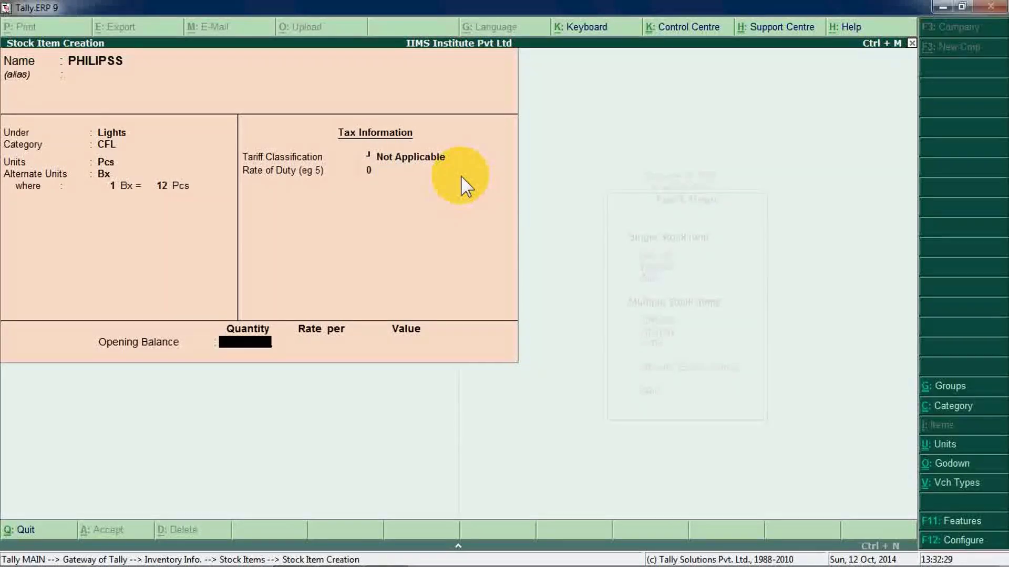
# Enter an opening balance of 24 Pcs in the Bangalore godown at 350 per Pcs and save the PHILIPSS item.
pyautogui.hotkey('alt', 'Tab')
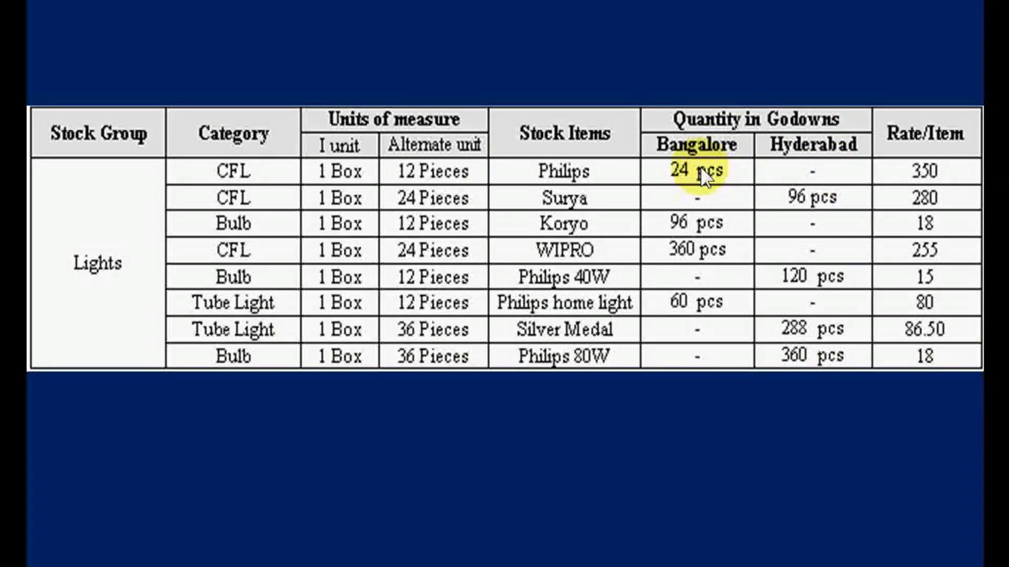
pyautogui.hotkey('alt', 'Tab')
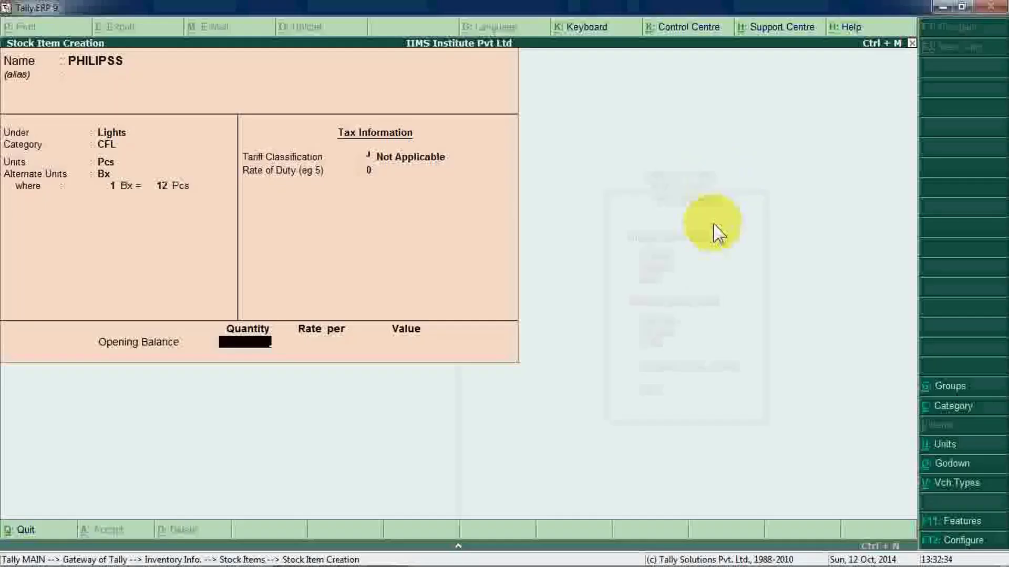
pyautogui.write('24')
pyautogui.press('Return')
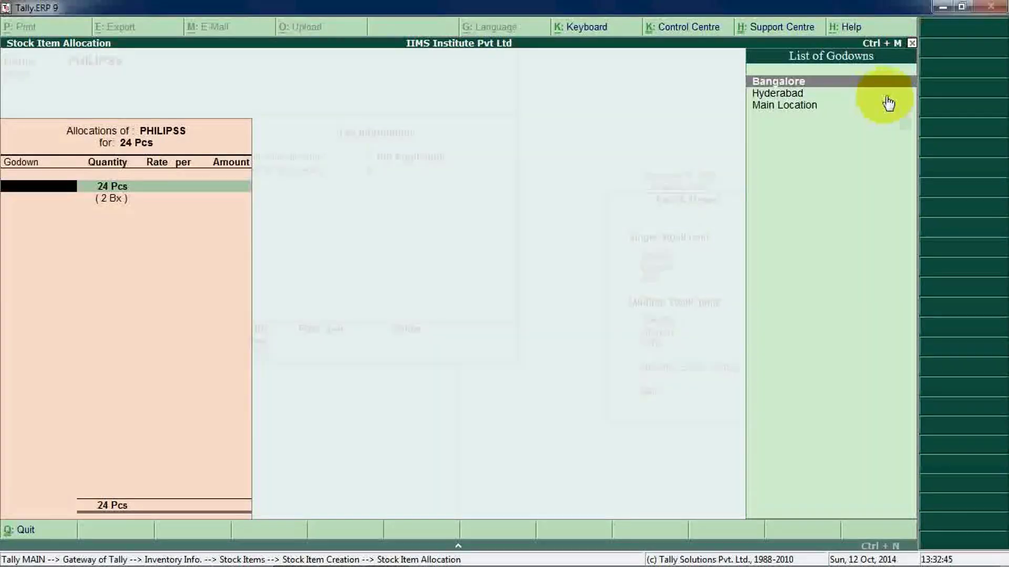
pyautogui.press('Return')
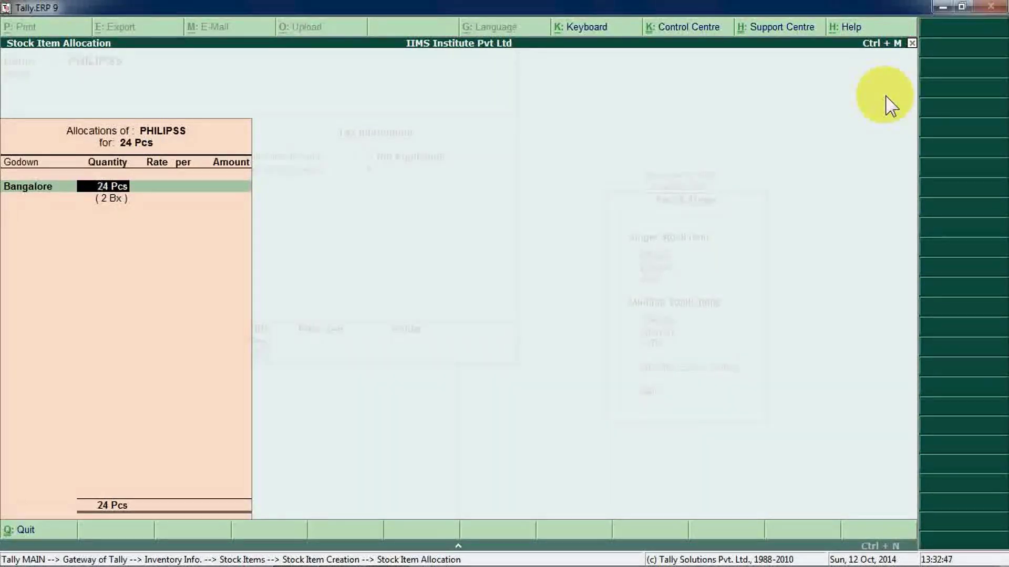
pyautogui.press('Return')
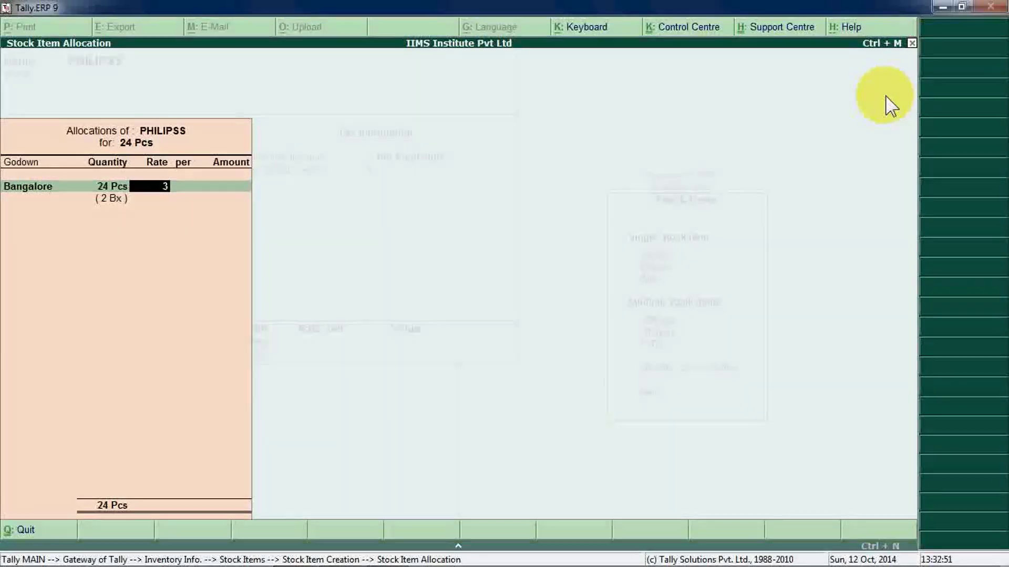
pyautogui.write('350')
pyautogui.press('Return')
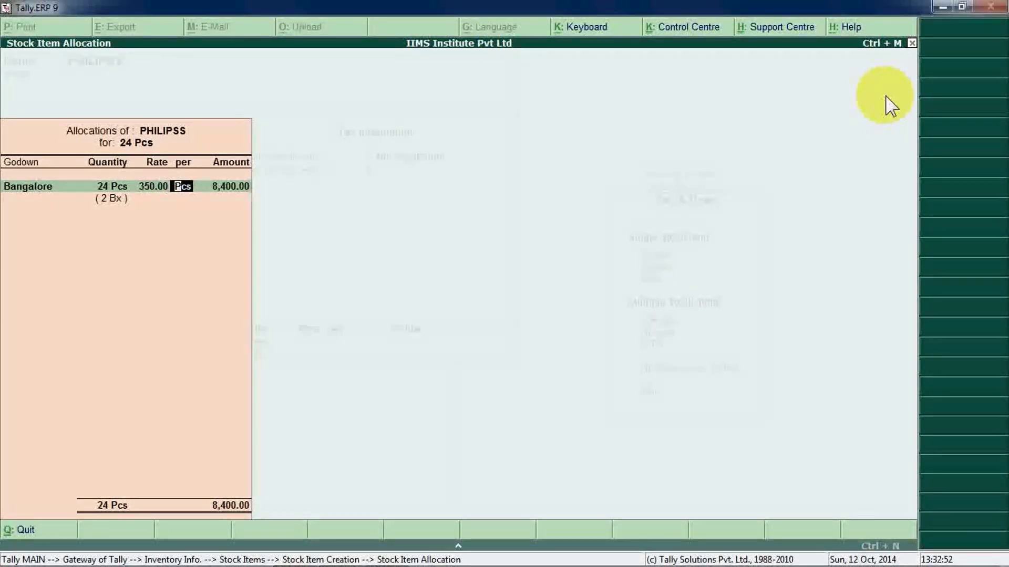
pyautogui.press('Return')
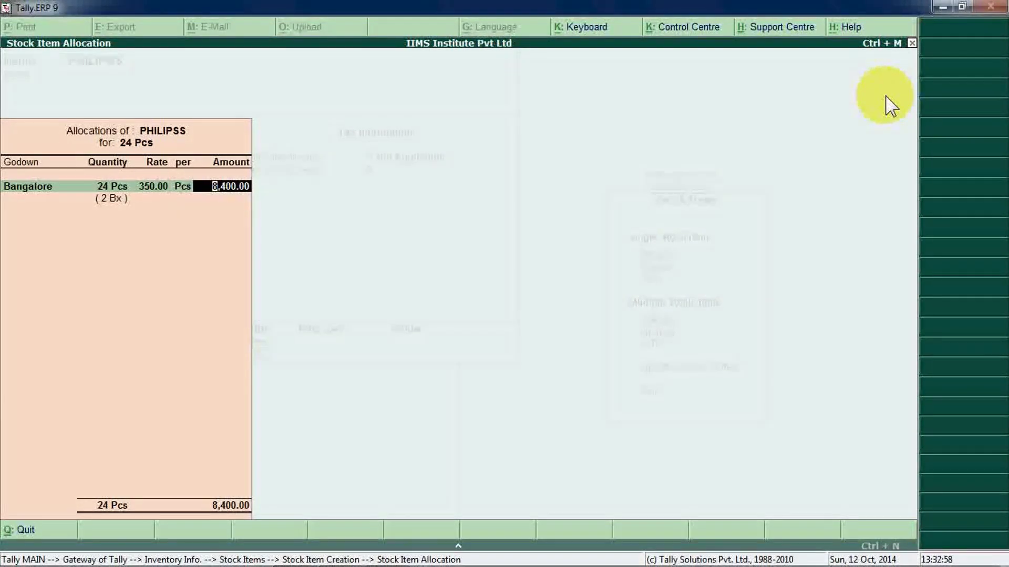
pyautogui.press('Return')
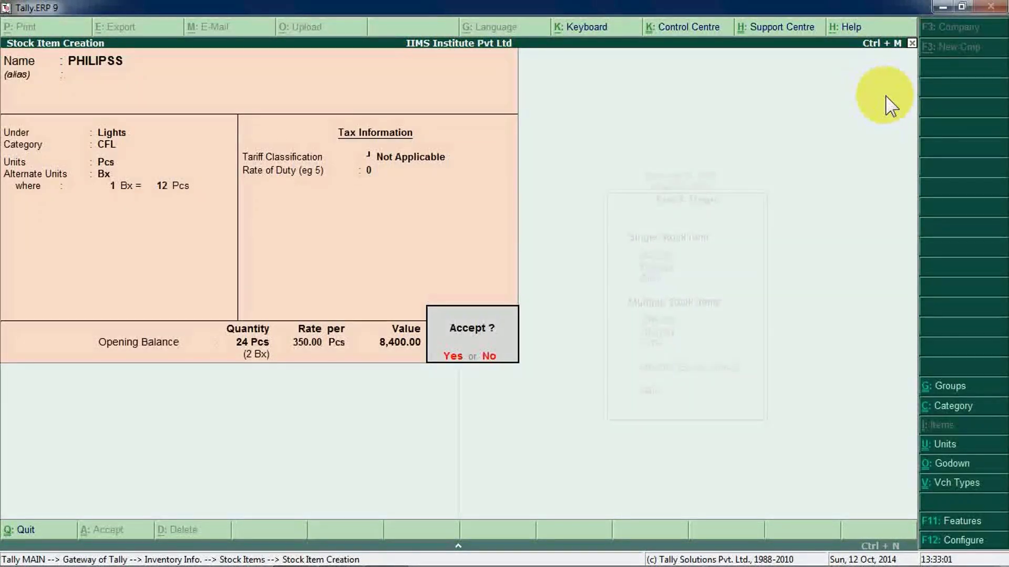
pyautogui.press('y')
# Start the next stock item from the lights table, naming it SURYA under Lights with category CFL.
pyautogui.hotkey('alt', 'Tab')
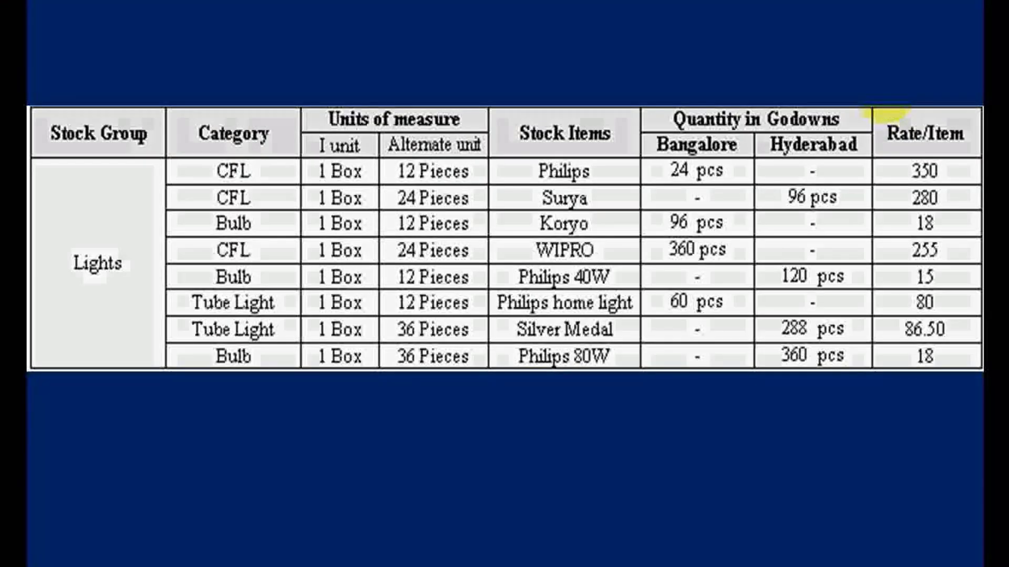
pyautogui.hotkey('alt', 'Tab')
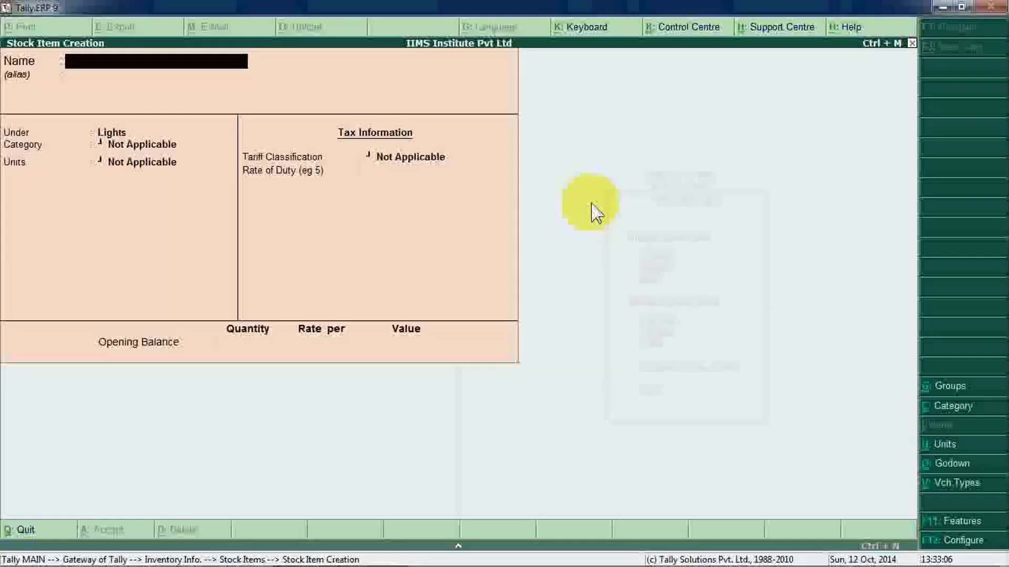
pyautogui.write('SUTYA')
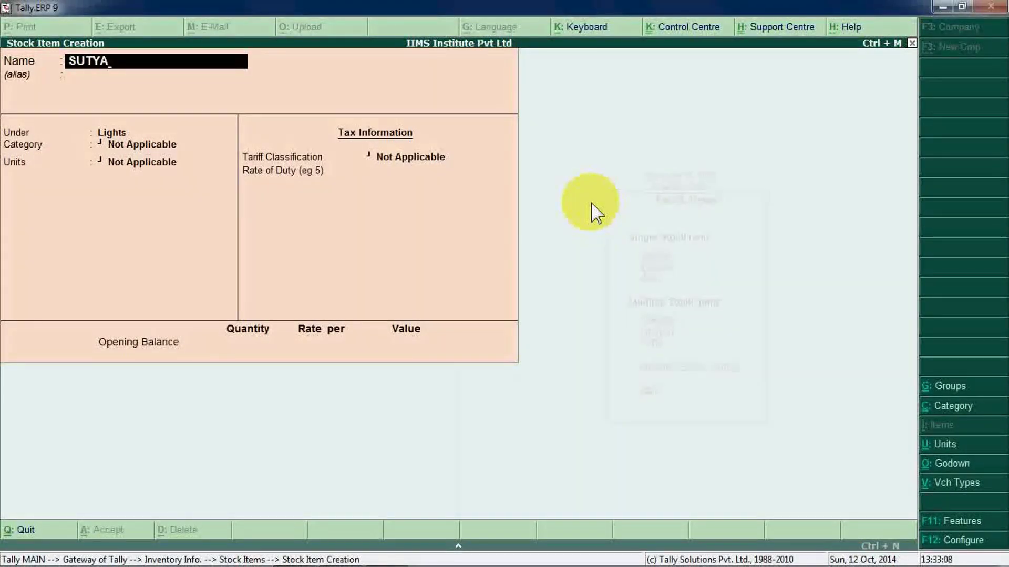
pyautogui.press('BackSpace')
pyautogui.press('BackSpace')
pyautogui.press('BackSpace')
pyautogui.write('RYA')
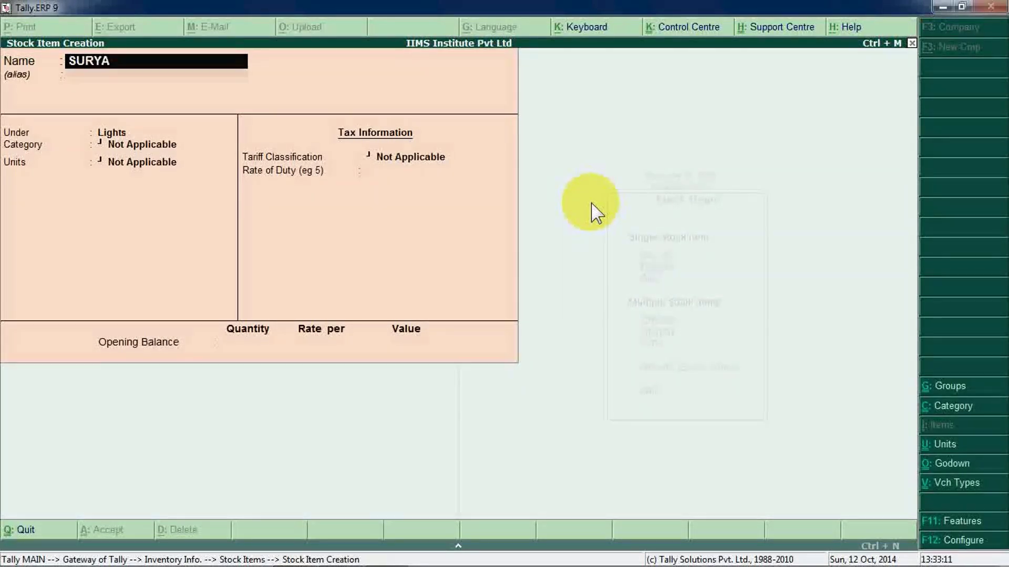
pyautogui.press('Return')
pyautogui.press('Return')
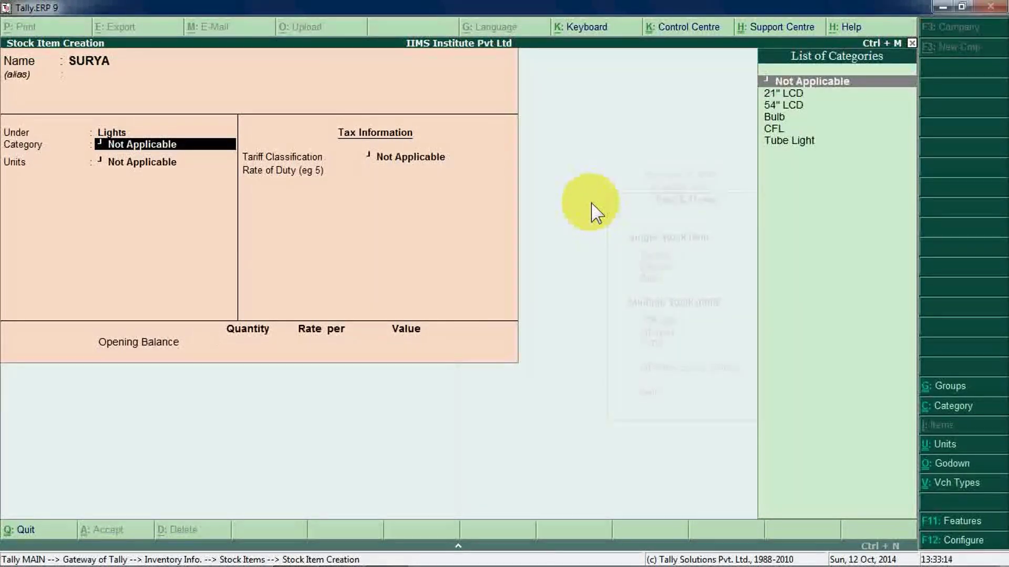
pyautogui.write('c')
pyautogui.press('Return')
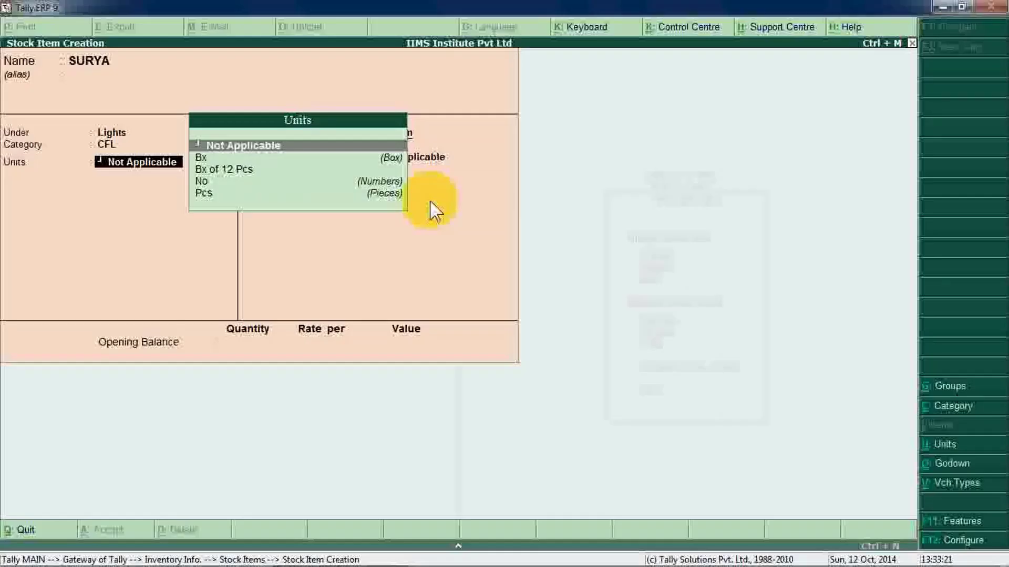
# Set SURYA's units to Pcs with alternate units Bx, where 1 Bx = 24 Pcs, keeping the default tax information.
pyautogui.press('Down')
pyautogui.press('Down')
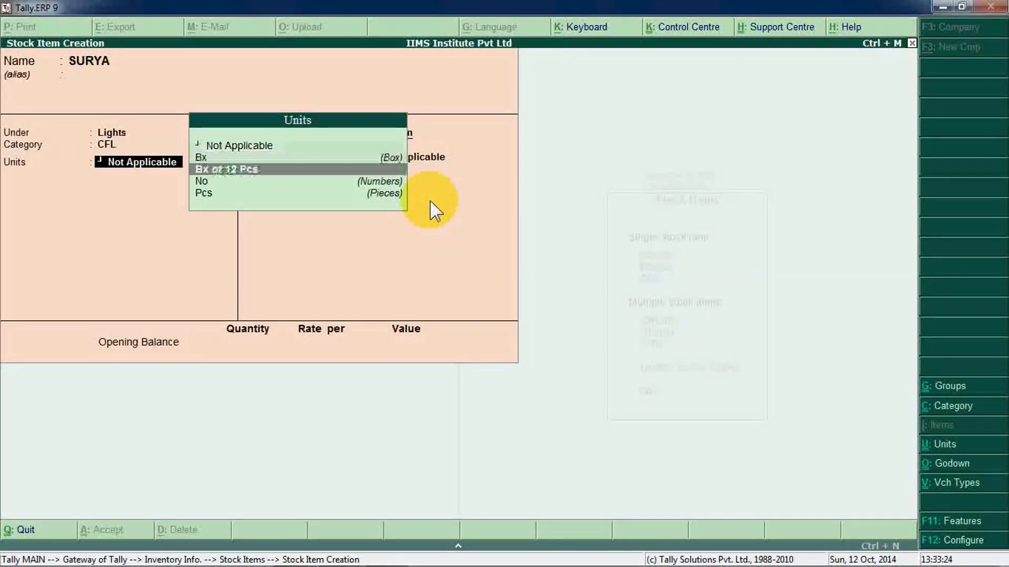
pyautogui.press('Return')
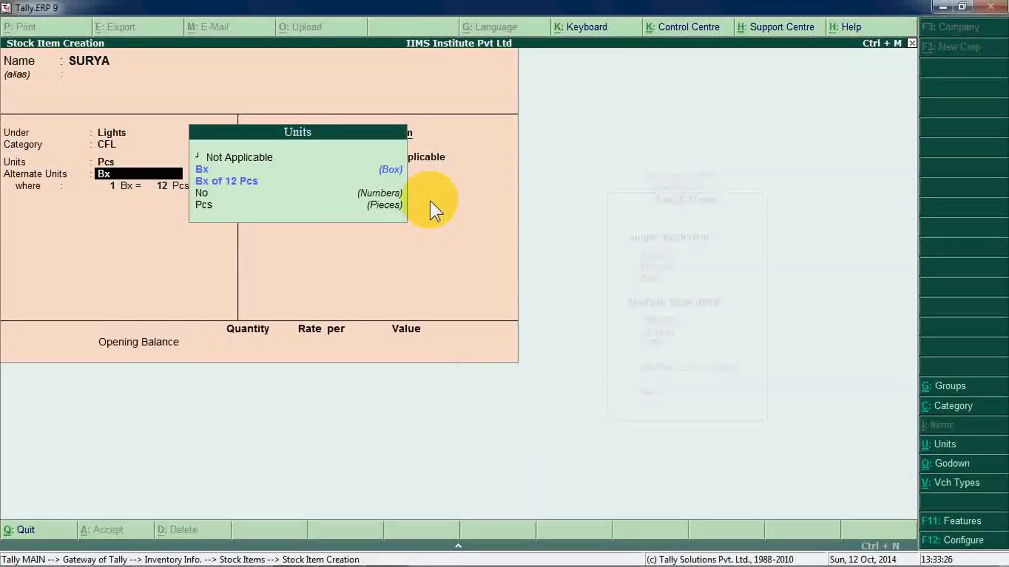
pyautogui.press('Down')
pyautogui.press('Return')
pyautogui.press('Return')
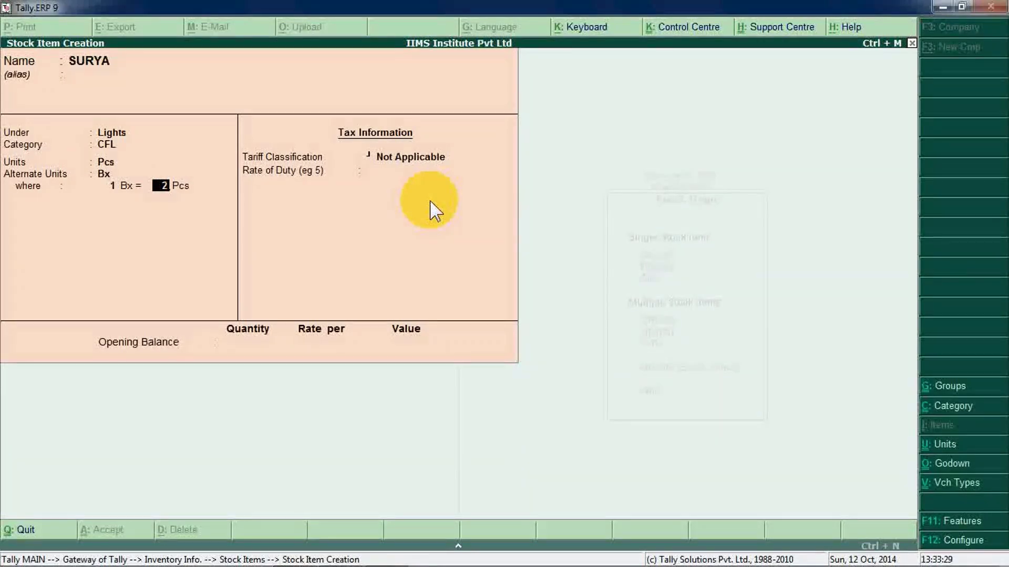
pyautogui.write('24')
pyautogui.press('Return')
pyautogui.press('Return')
# Enter SURYA's opening balance of 96 Pcs in the Hyderabad godown at 280 per Pcs, as listed in the lights table.
pyautogui.hotkey('alt', 'Tab')
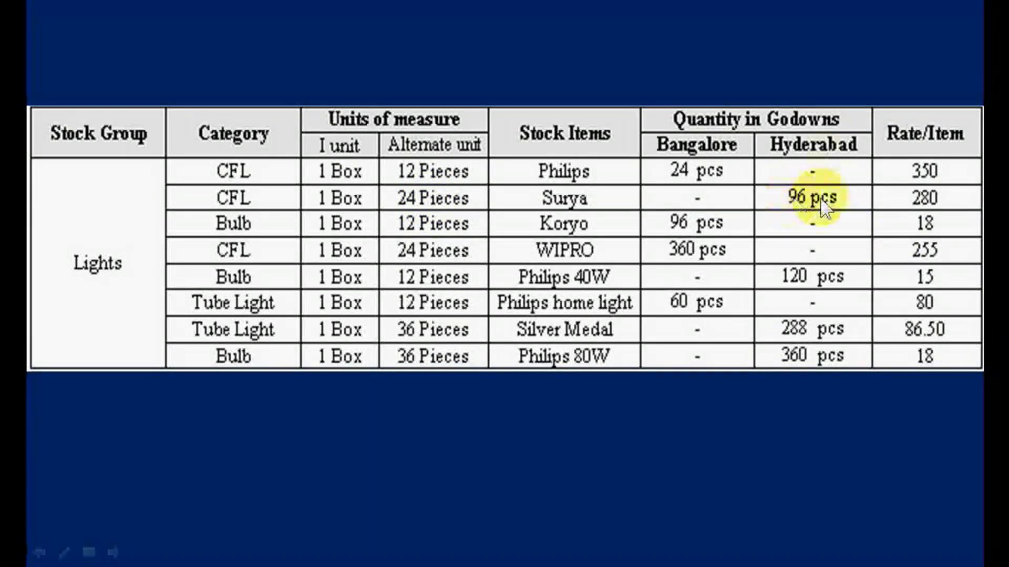
pyautogui.hotkey('alt', 'Tab')
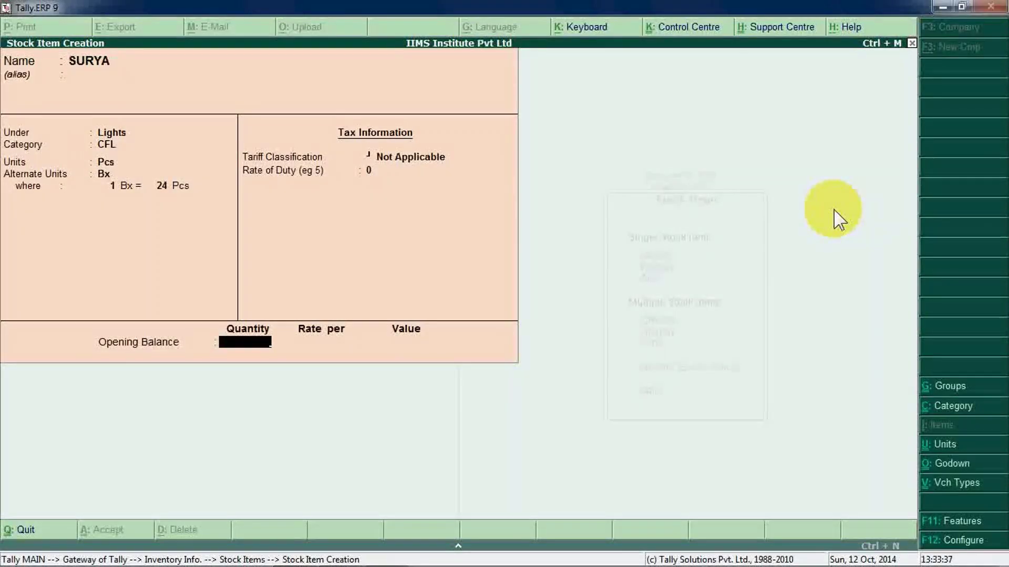
pyautogui.write('96')
pyautogui.press('Return')
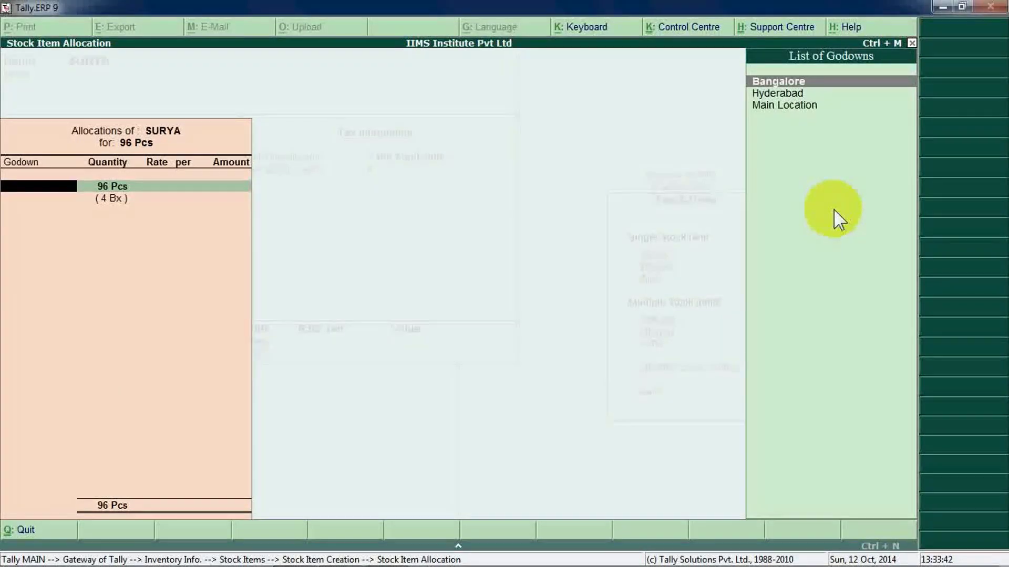
pyautogui.press('Down')
pyautogui.press('Return')
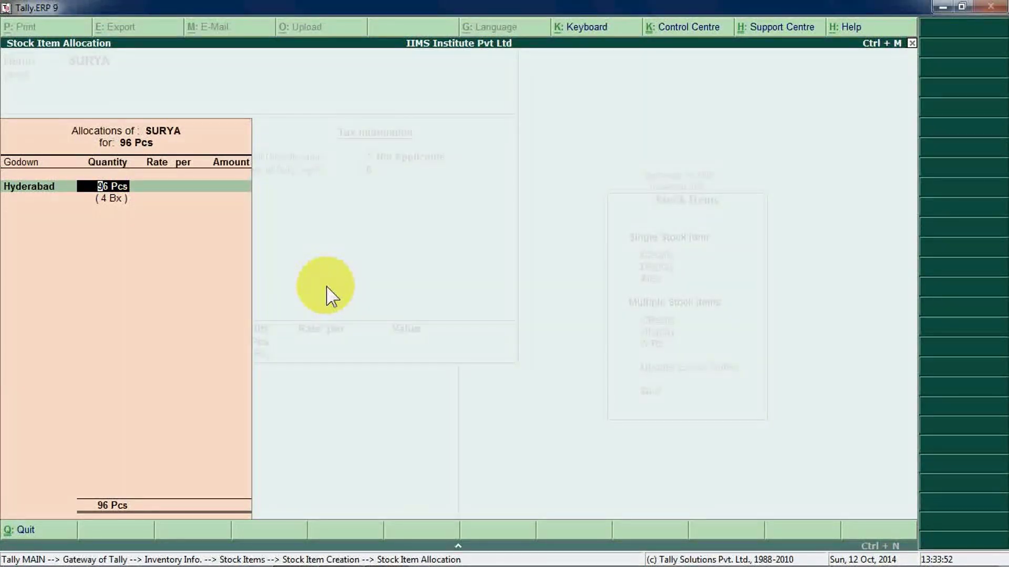
pyautogui.press('Return')
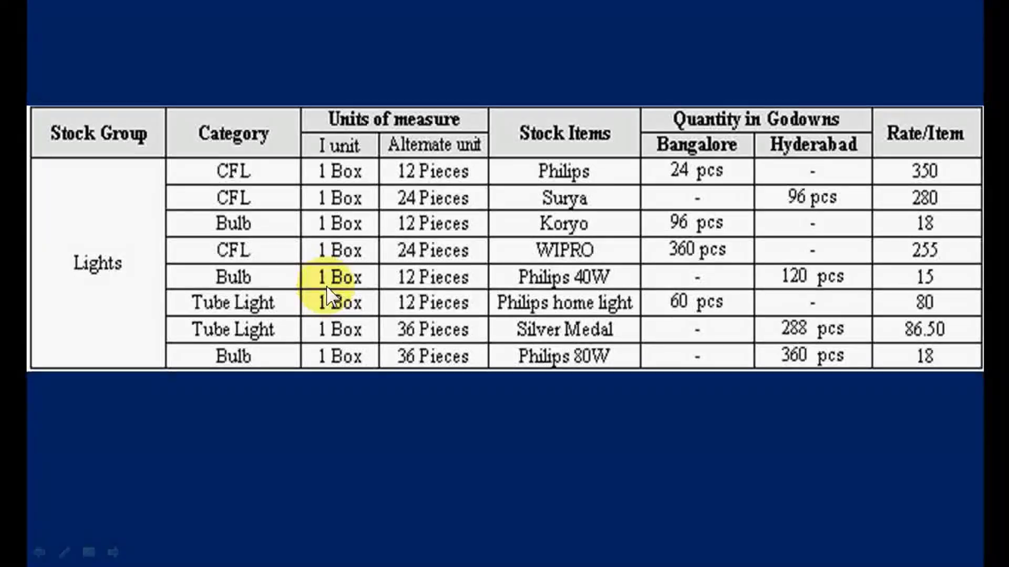
pyautogui.write('280')
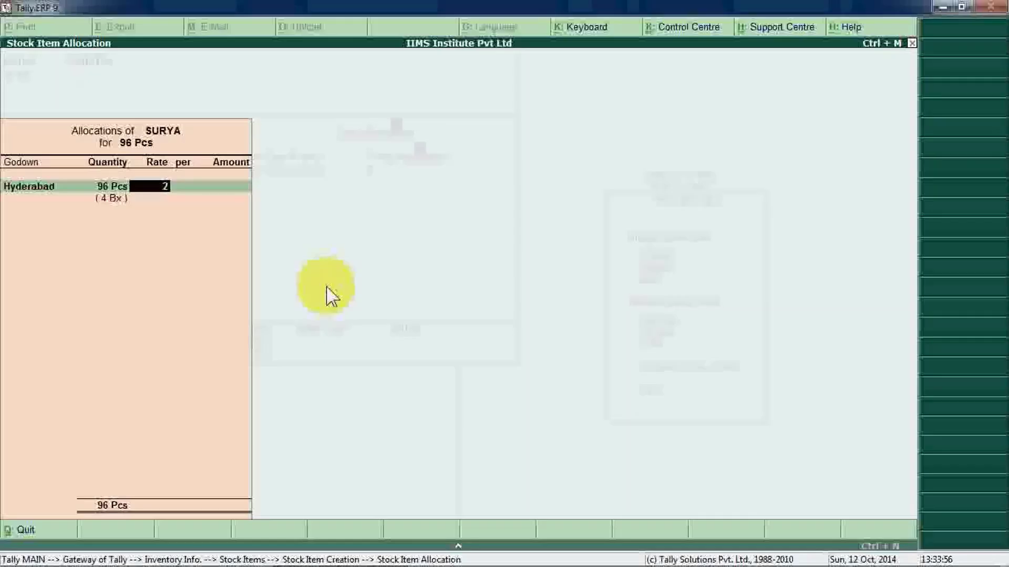
pyautogui.press('Return')
pyautogui.press('Return')
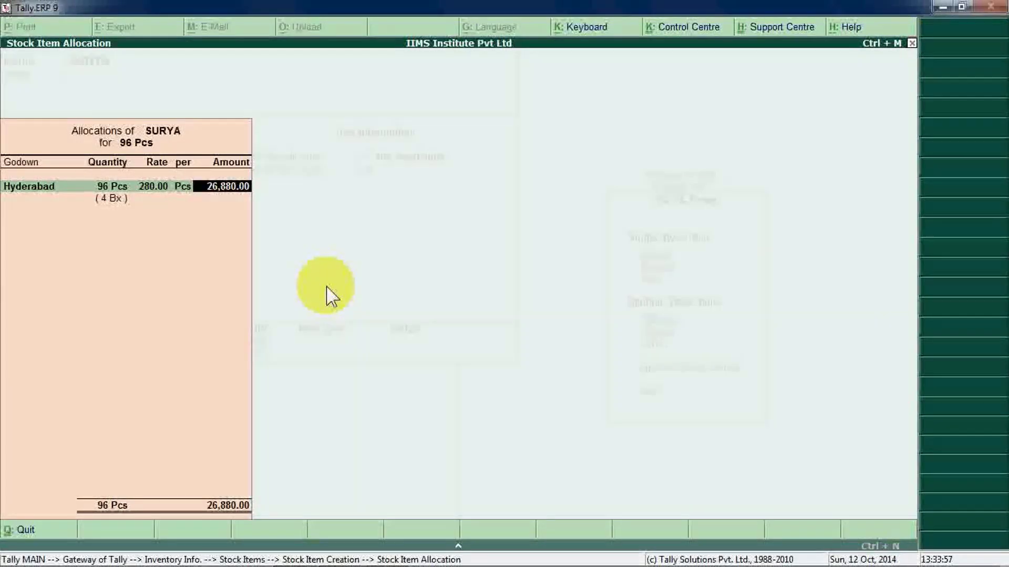
pyautogui.press('Return')
pyautogui.press('Return')
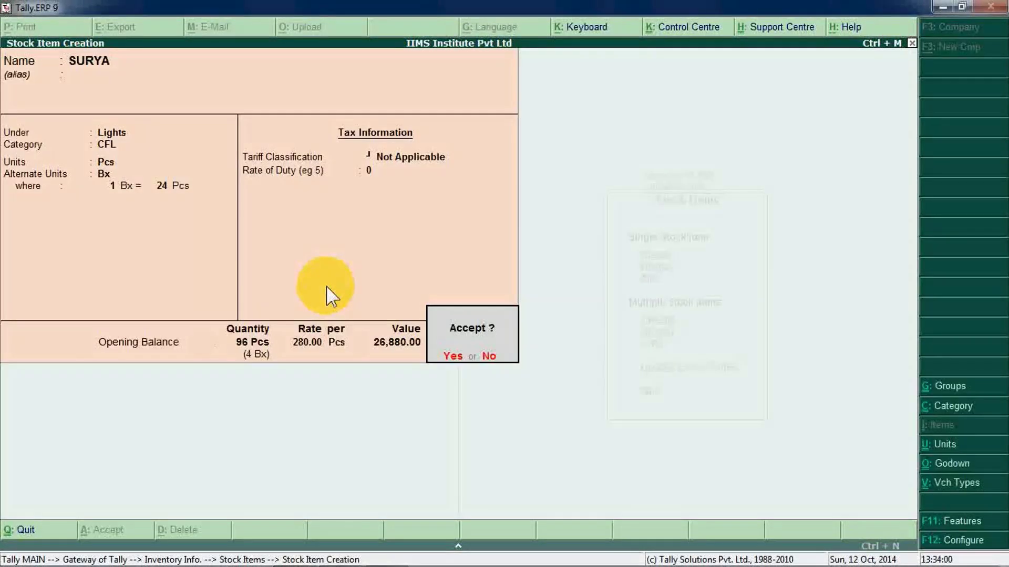
# Save the SURYA item and start the next stock item, naming it KORYO under Lights with category Bulb.
pyautogui.press('y')
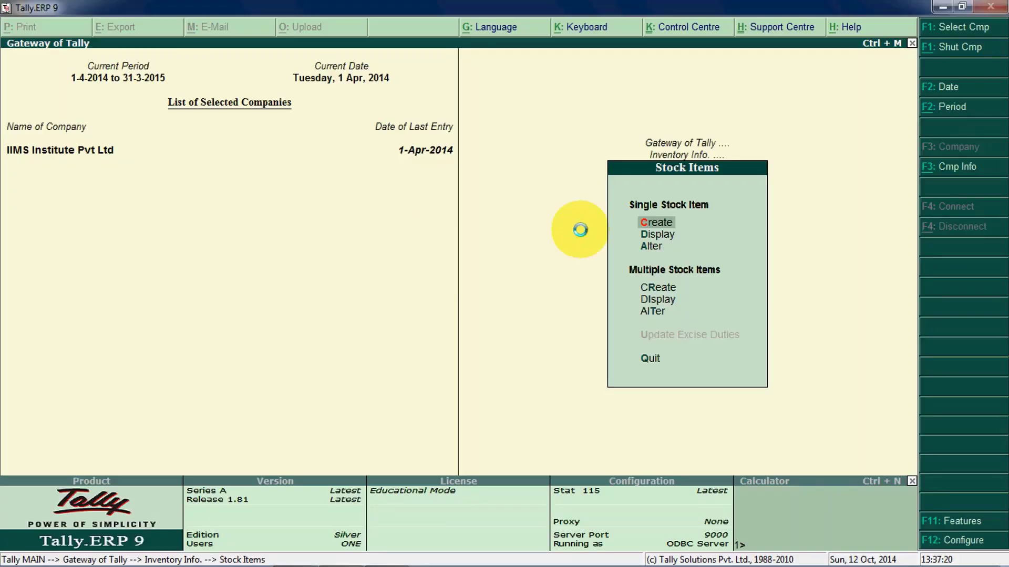
pyautogui.press('Return')
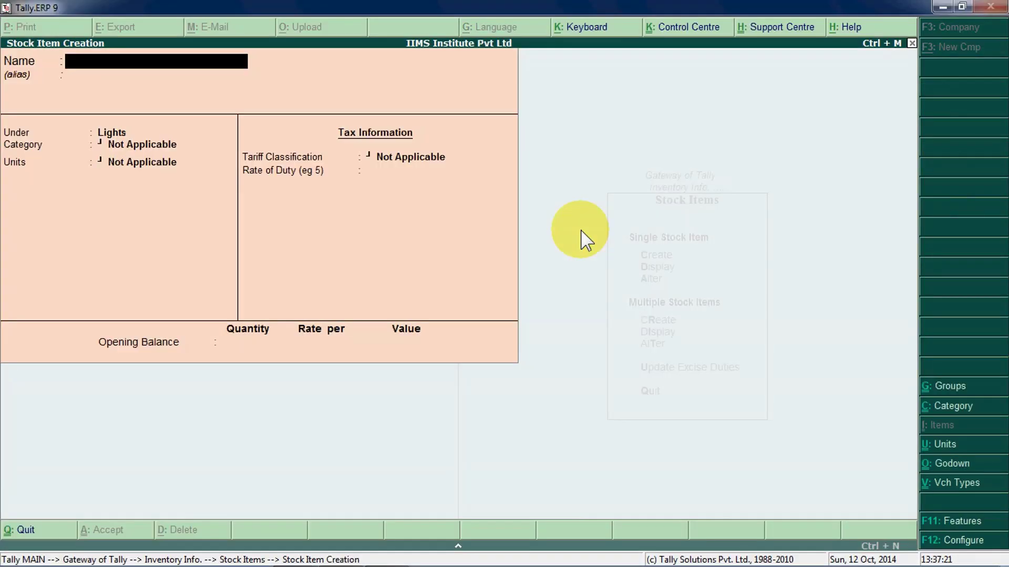
pyautogui.write('KORYO')
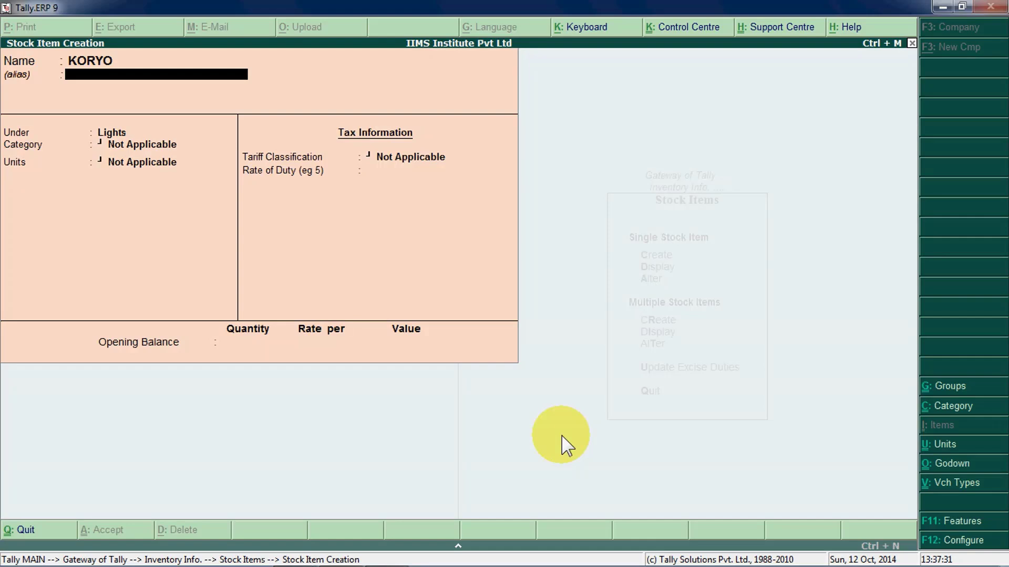
pyautogui.press('Return')
pyautogui.press('Return')
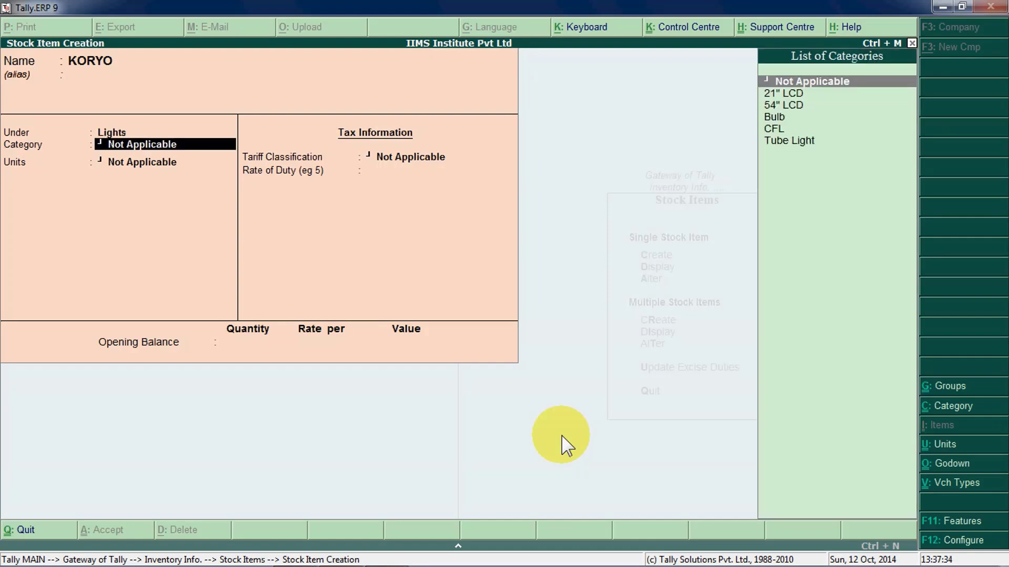
pyautogui.write('b')
pyautogui.press('Return')
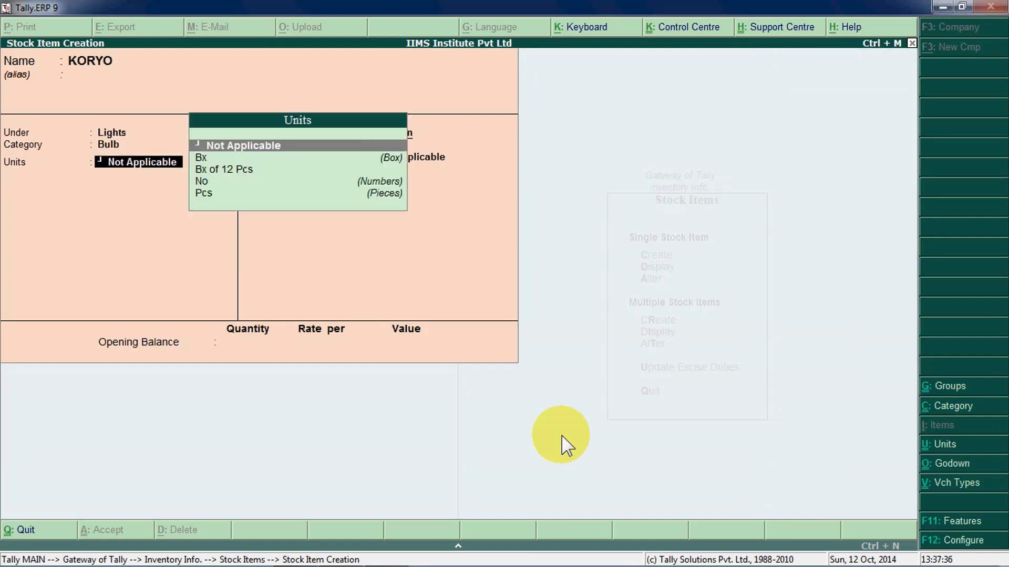
# Set KORYO's units to Pcs with alternate units Bx, where 1 Bx = 12 Pcs, keeping the default tax information.
pyautogui.write('p')
pyautogui.press('Return')
pyautogui.write('bx')
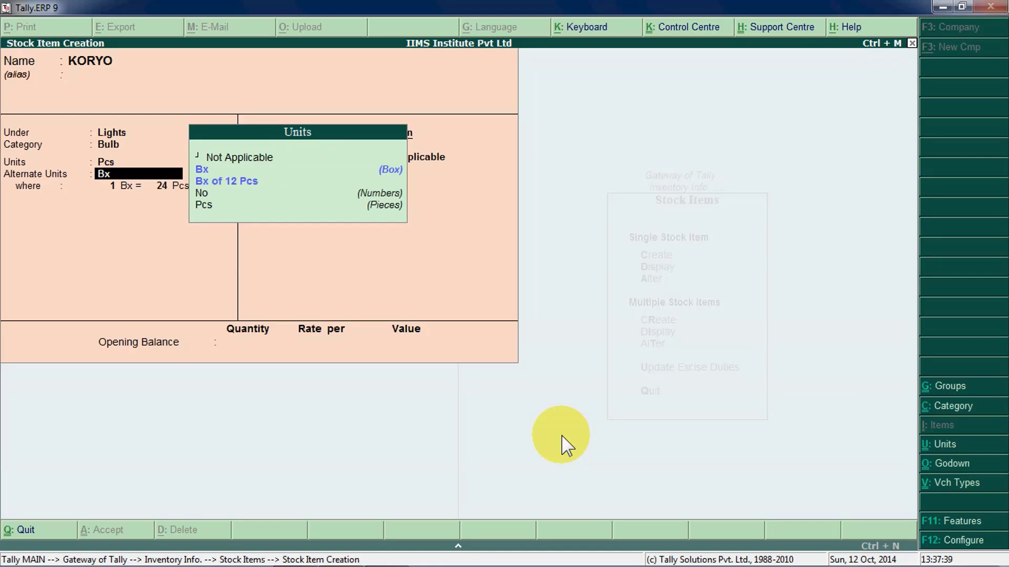
pyautogui.press('Return')
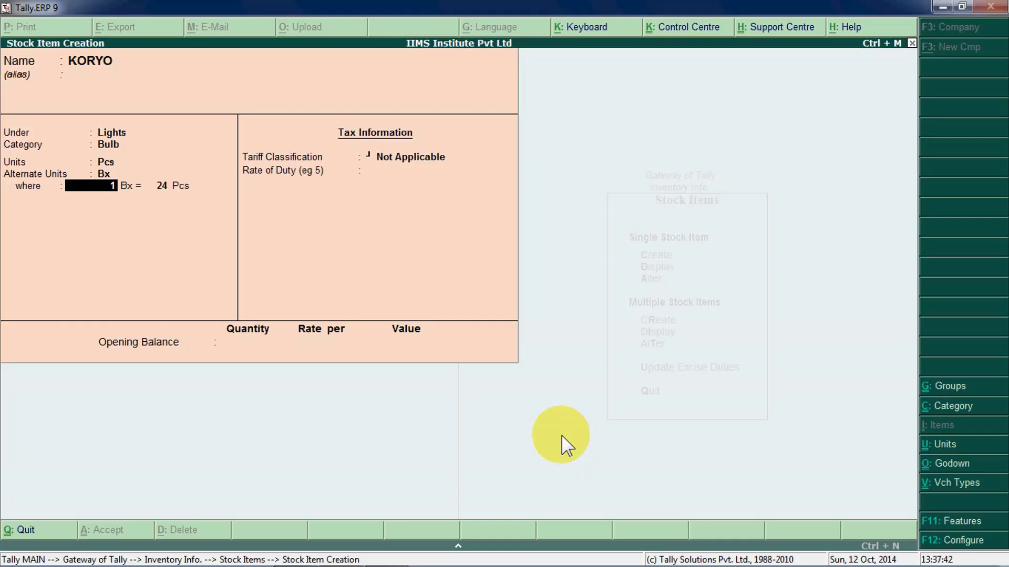
pyautogui.press('Return')
pyautogui.write('12')
pyautogui.press('Return')
pyautogui.press('Return')
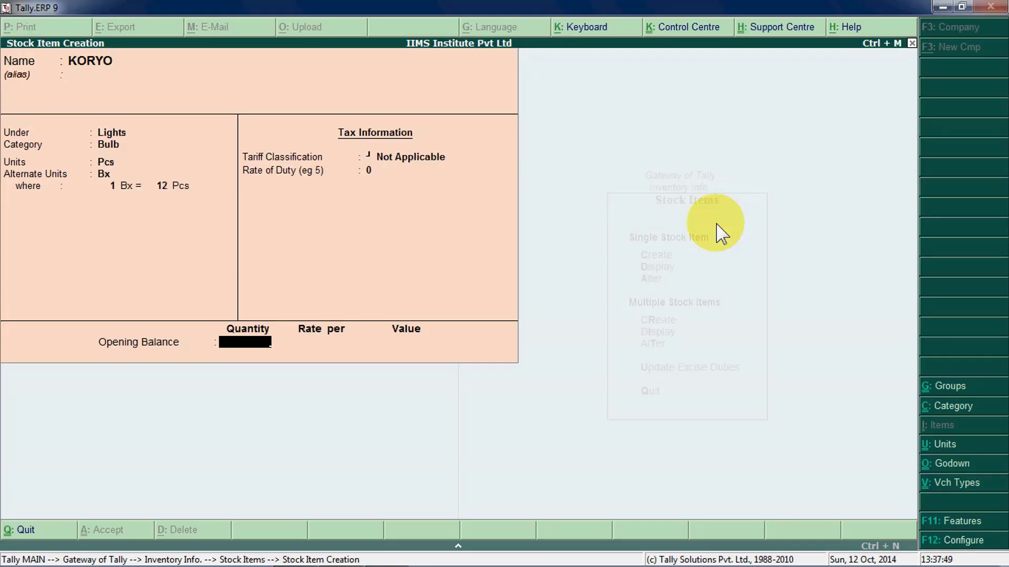
# Enter an opening balance of 96 Pcs in the Bangalore godown at 18 per Pcs and save the KORYO item.
pyautogui.write('96')
pyautogui.press('Return')
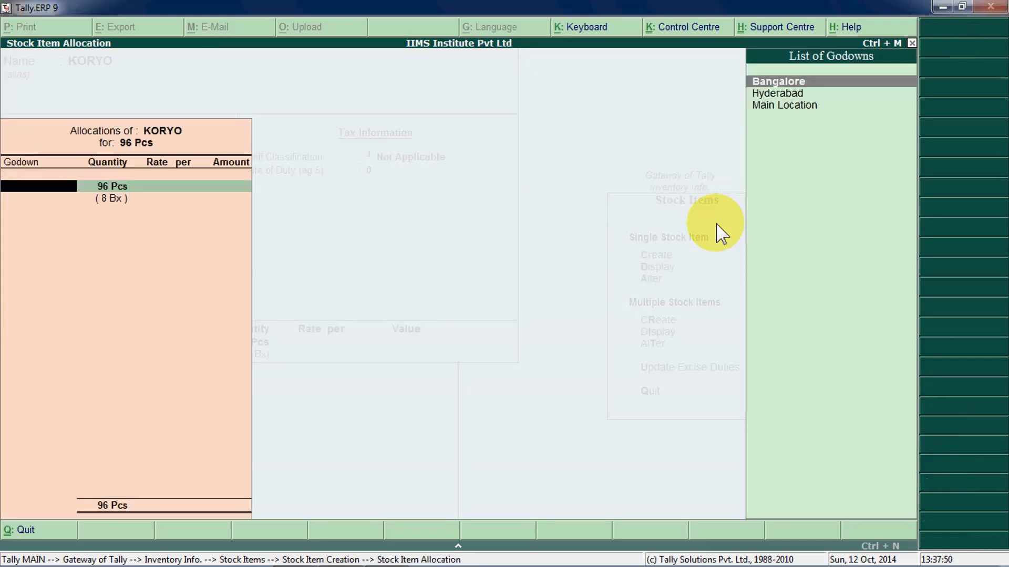
pyautogui.press('Return')
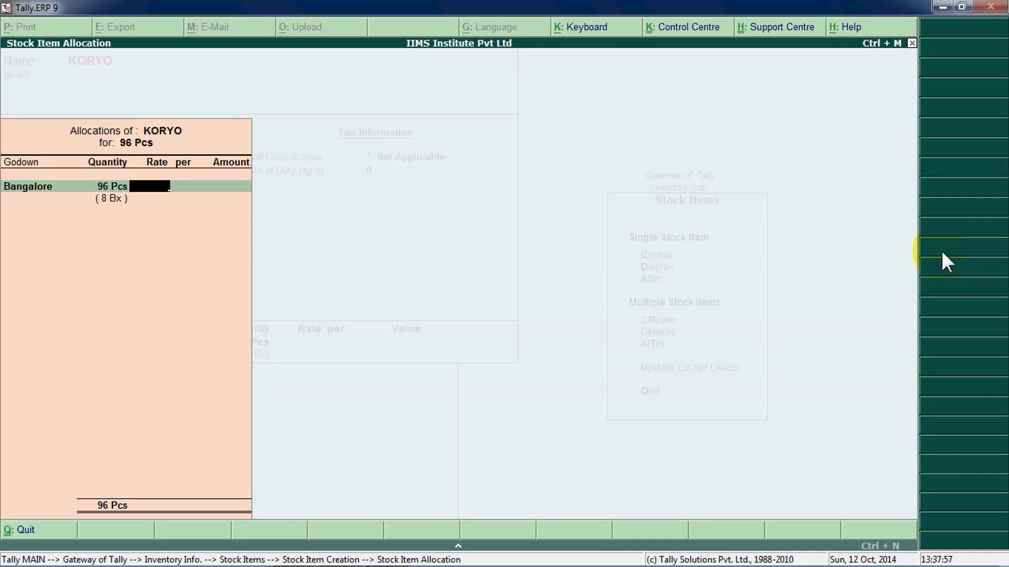
pyautogui.write('18')
pyautogui.press('Return')
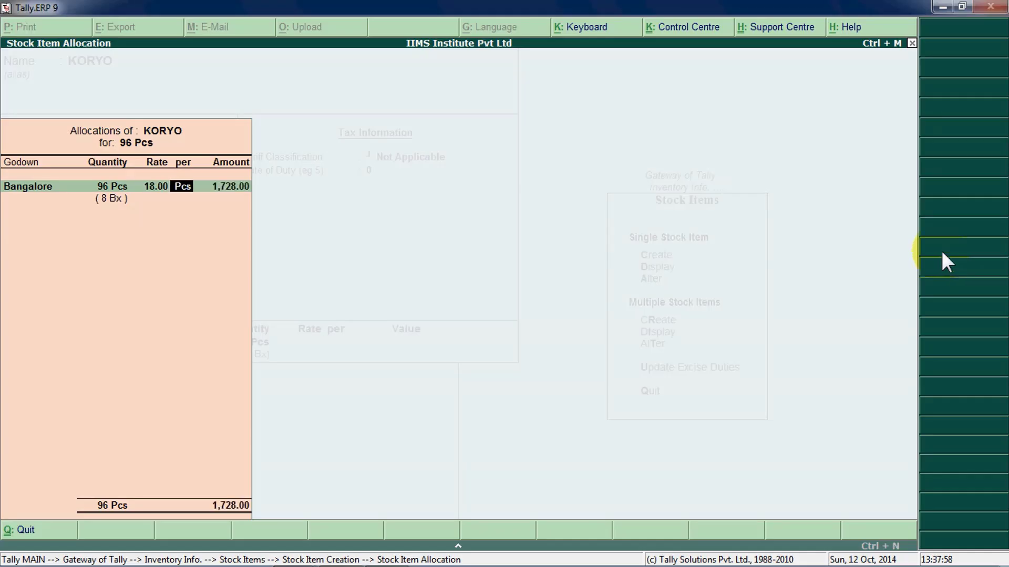
pyautogui.press('Return')
pyautogui.press('Return')
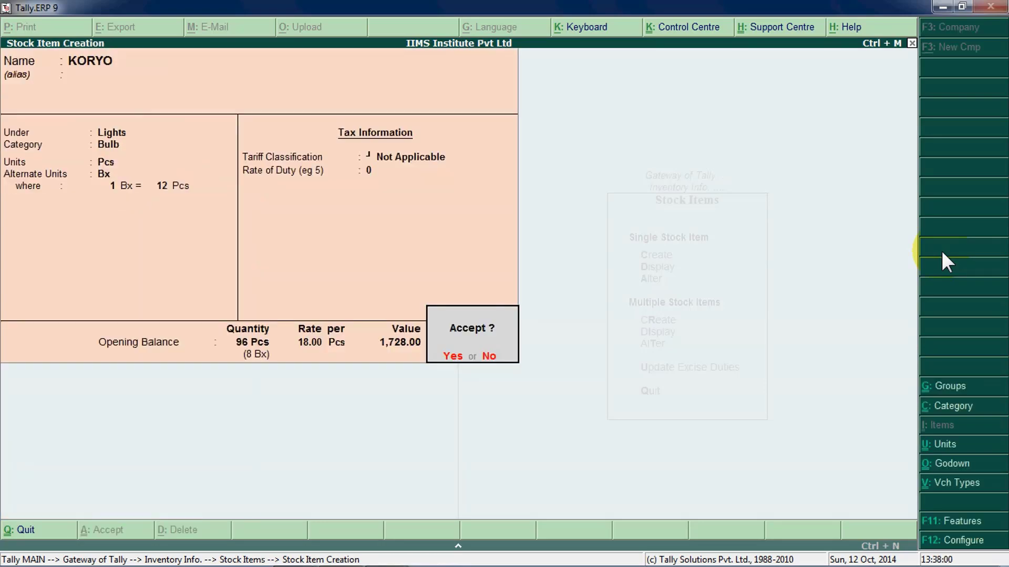
pyautogui.press('Return')
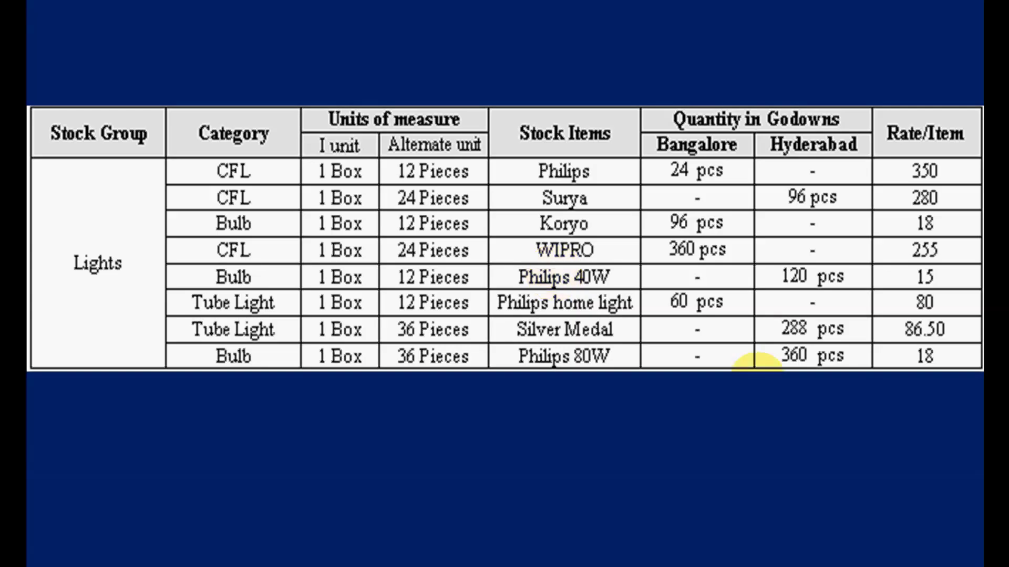
# Return from the lights table to Tally.ERP 9, leave the blank stock item form and display multiple stock items for All Items.
pyautogui.hotkey('alt', 'Tab')
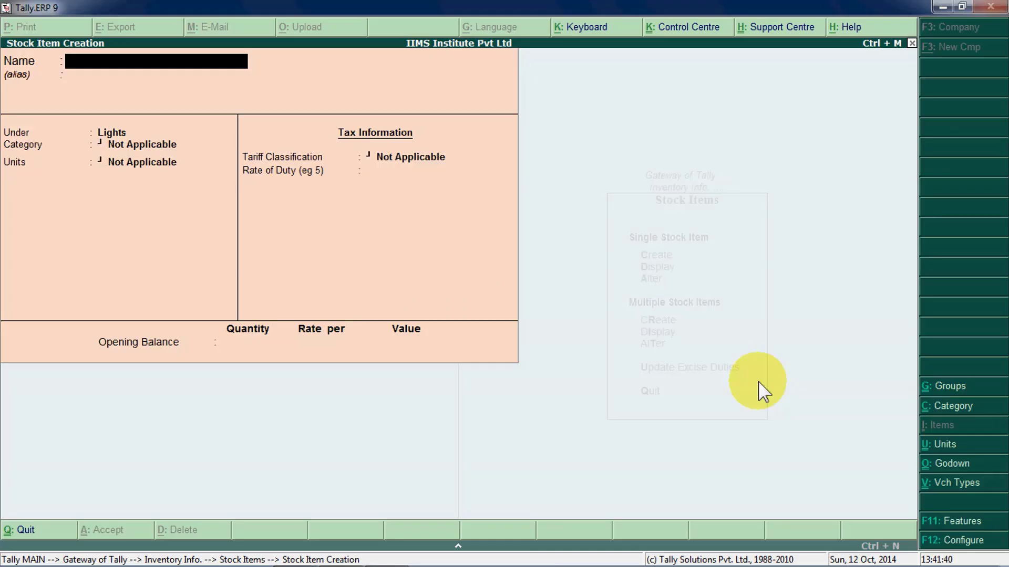
pyautogui.press('Escape')
pyautogui.press('Escape')
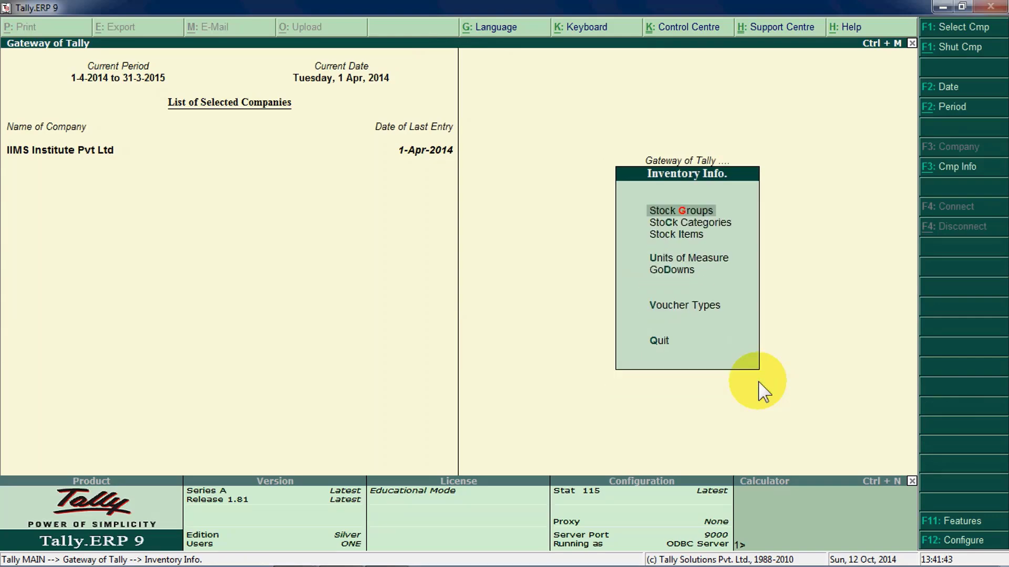
pyautogui.press('Down')
pyautogui.press('Down')
pyautogui.press('Return')
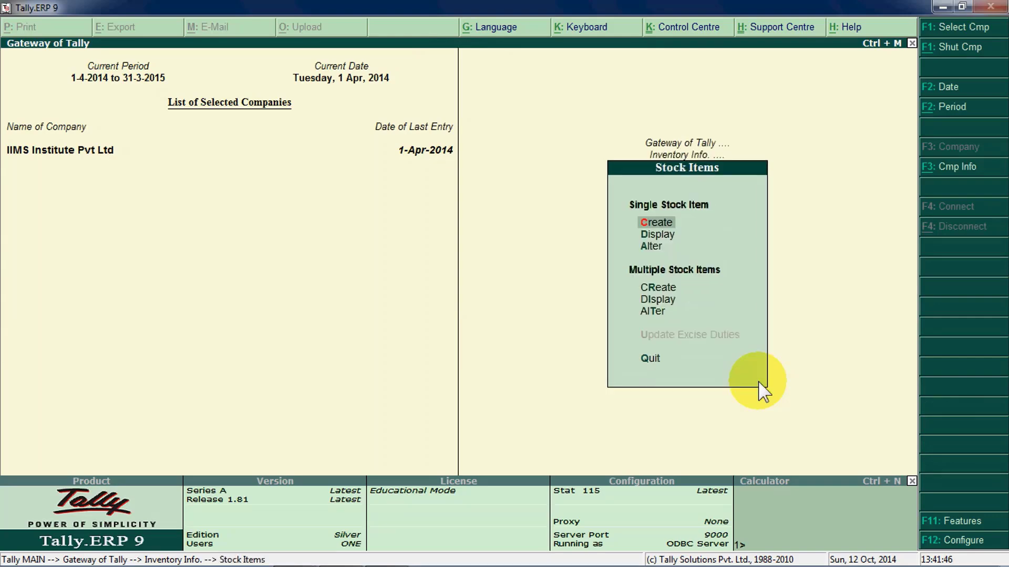
pyautogui.press('Down')
pyautogui.press('Down')
pyautogui.press('Down')
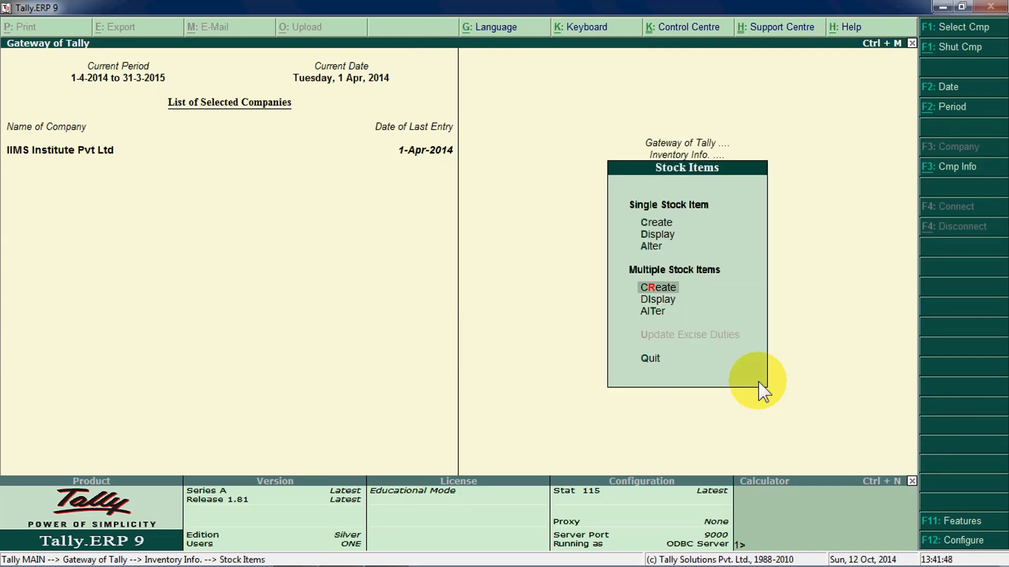
pyautogui.press('Down')
pyautogui.press('Return')
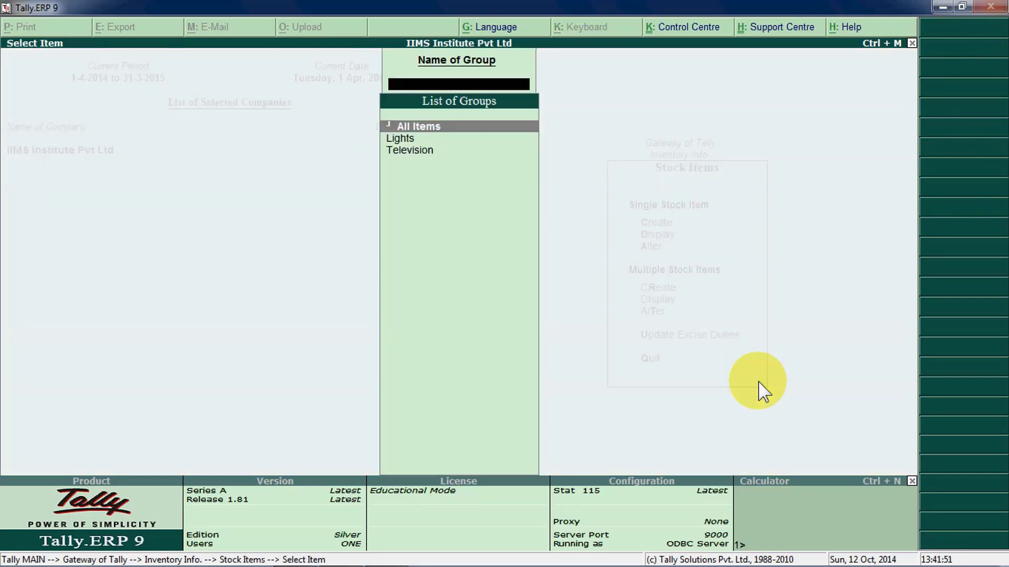
pyautogui.press('Return')
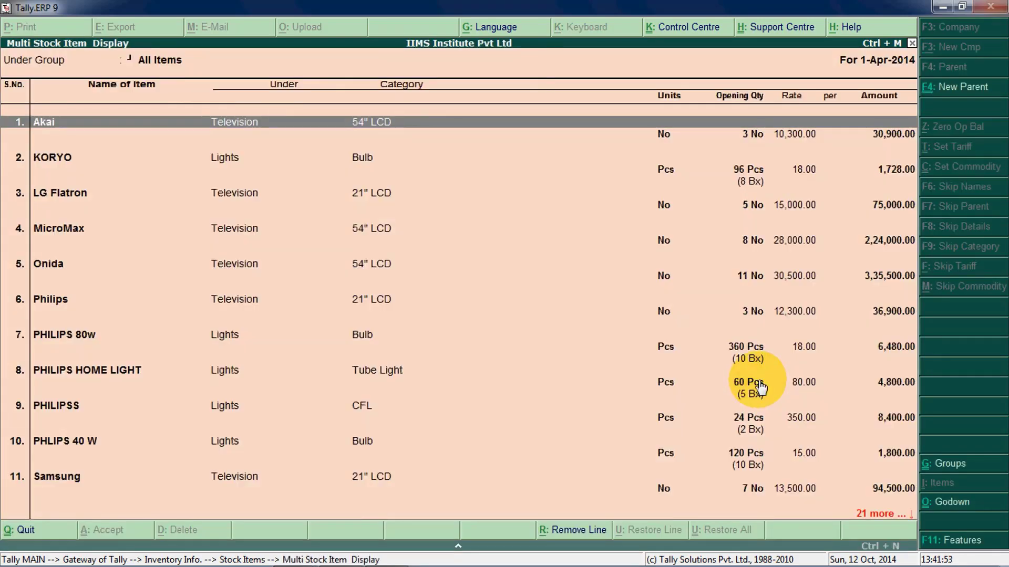
# Display the stock items of the Lights group only, review their opening balances and return to the Gateway of Tally.
pyautogui.press('Escape')
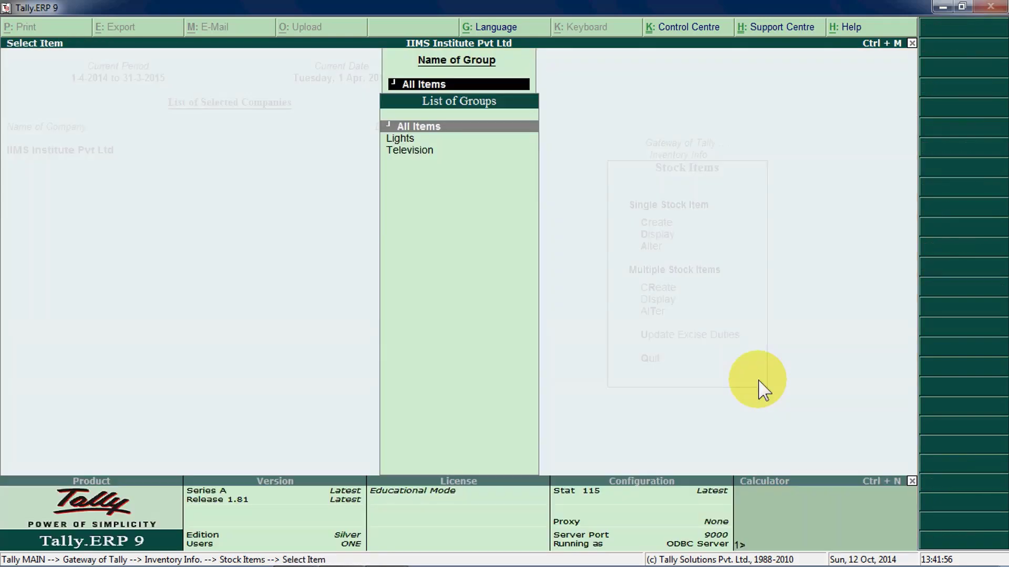
pyautogui.press('Down')
pyautogui.press('Return')
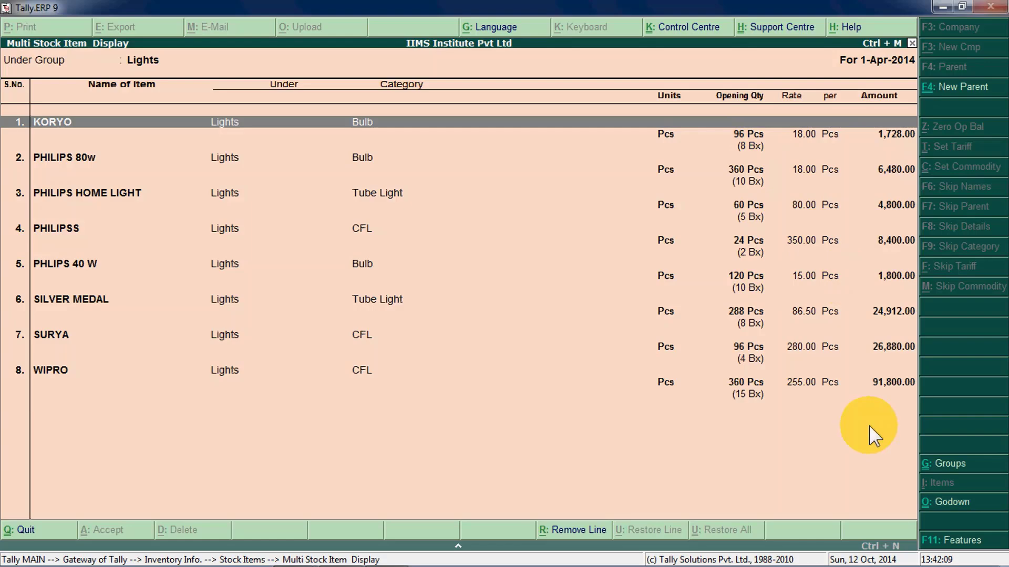
pyautogui.press('Escape')
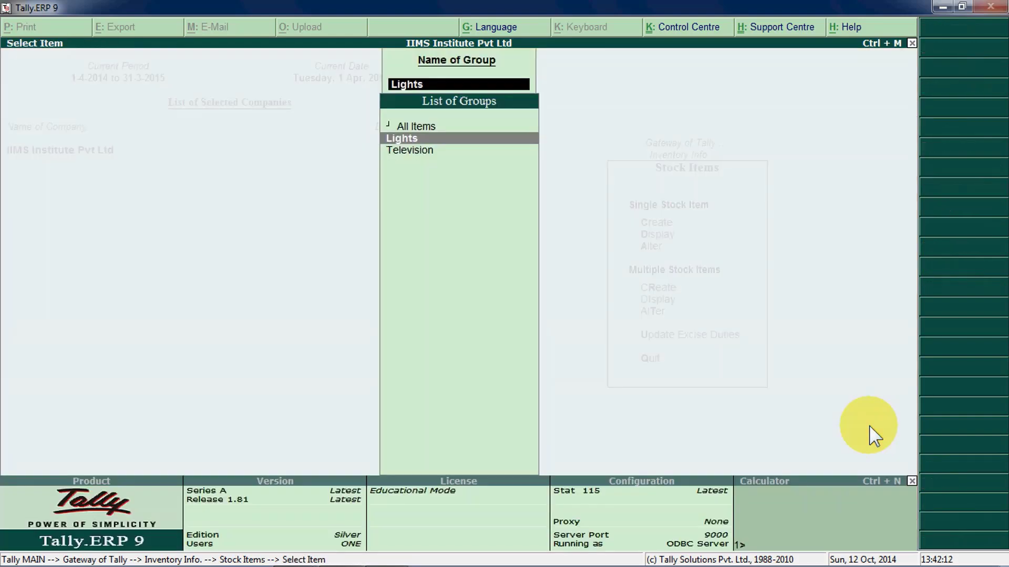
pyautogui.press('Escape')
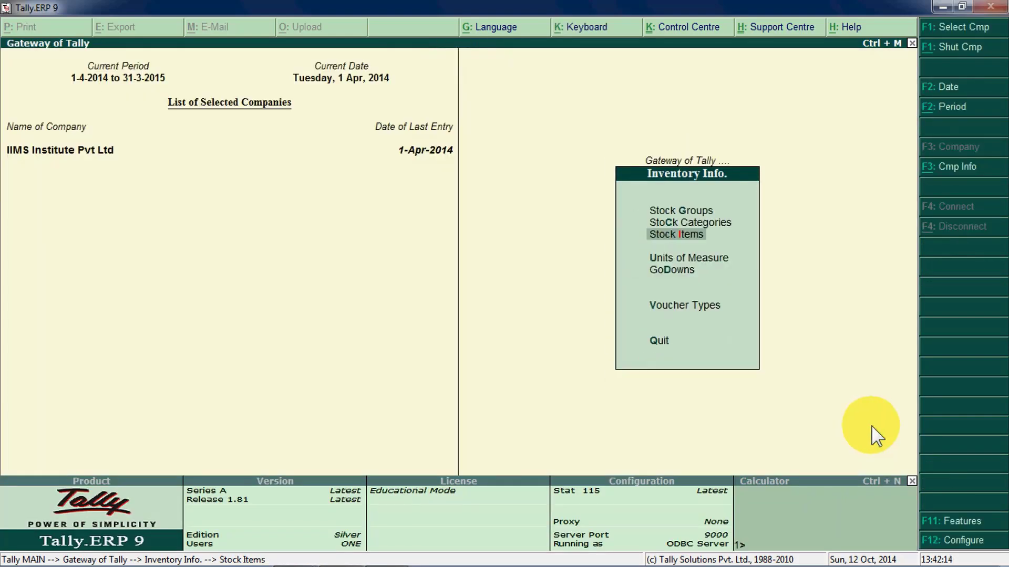
pyautogui.press('Escape')
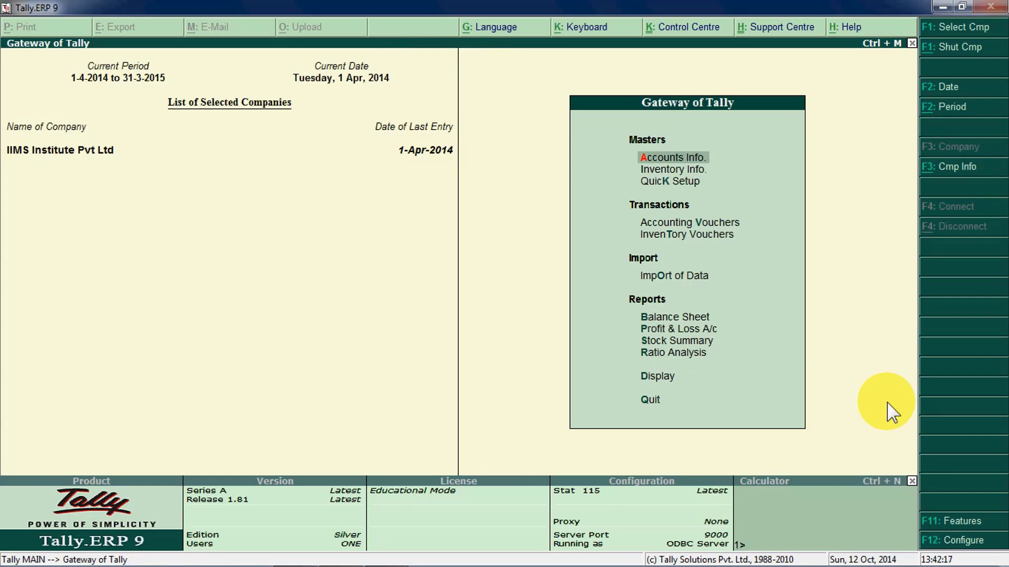
# Open the Stock Summary report and drill down into the Lights group to view its item-wise closing balances.
pyautogui.press('s')
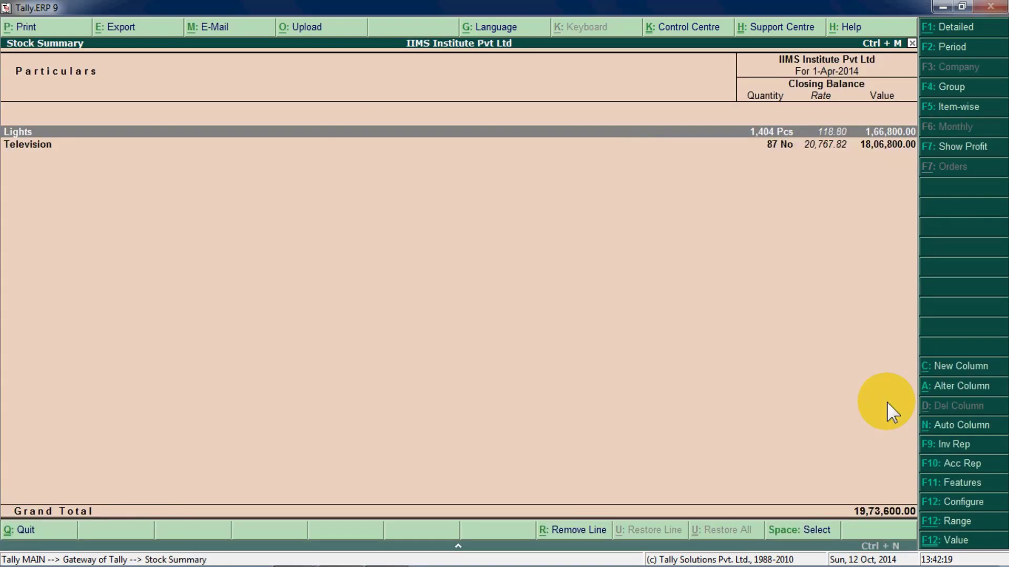
pyautogui.click(35, 146)
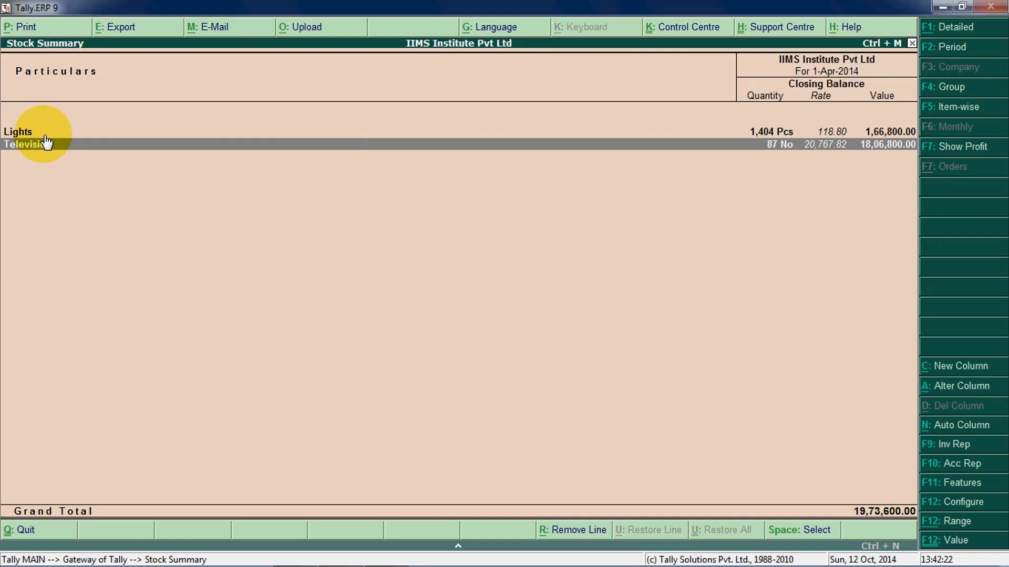
pyautogui.press('Up')
pyautogui.press('Return')
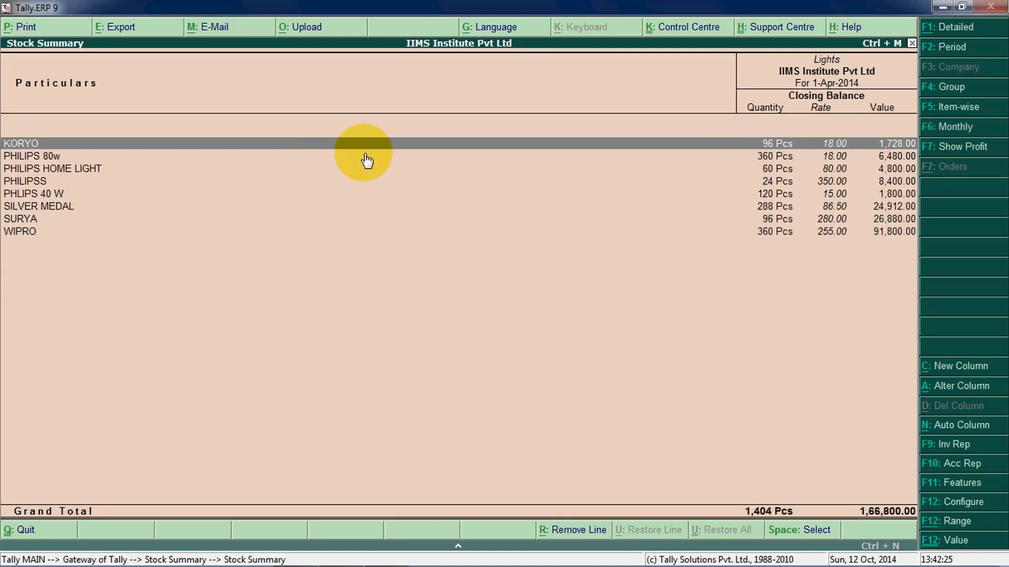